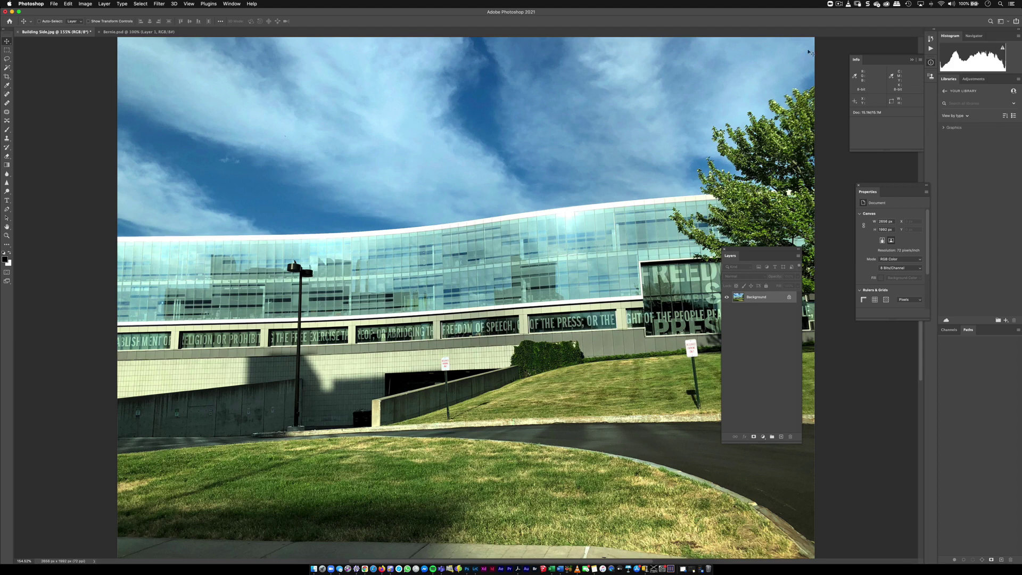
Copy the seated man from Bernie.psd into Building Side.jpg and place him on the front lawn
click(138, 32)
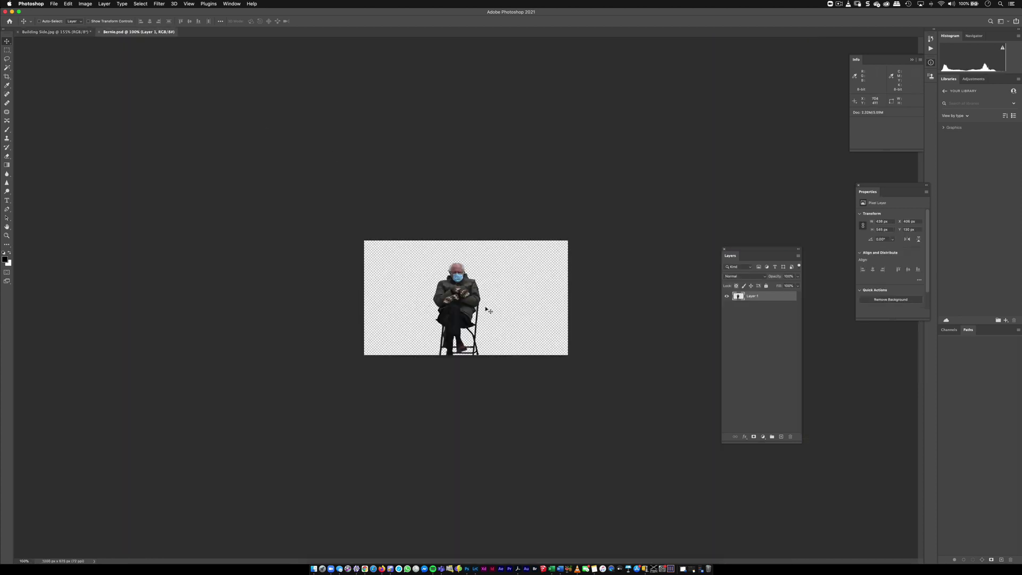
drag(451, 296, 483, 430)
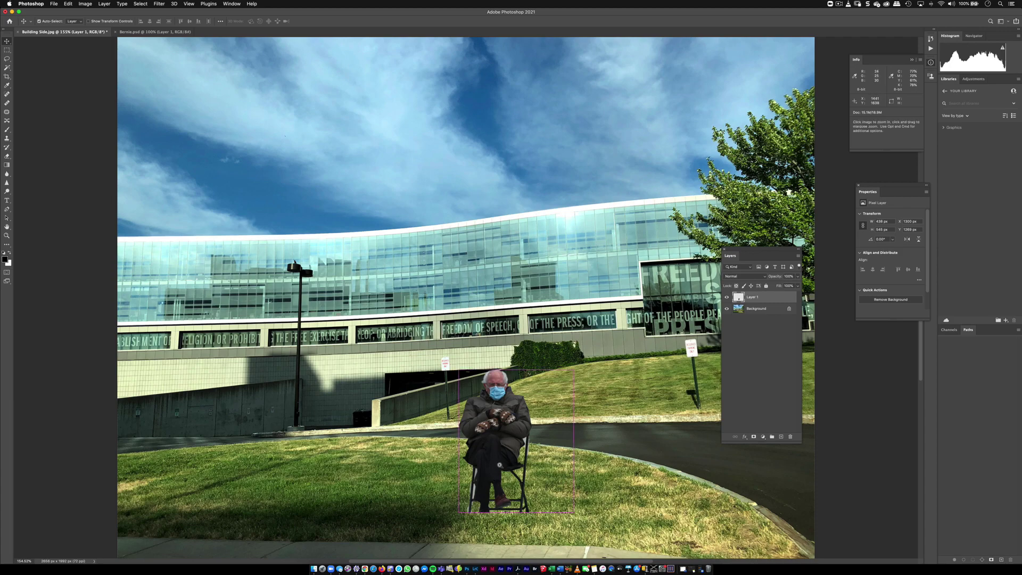
Add a white layer mask to the seated man's layer for cleaning up the leftover light fringes
scroll(510, 459, up, 10)
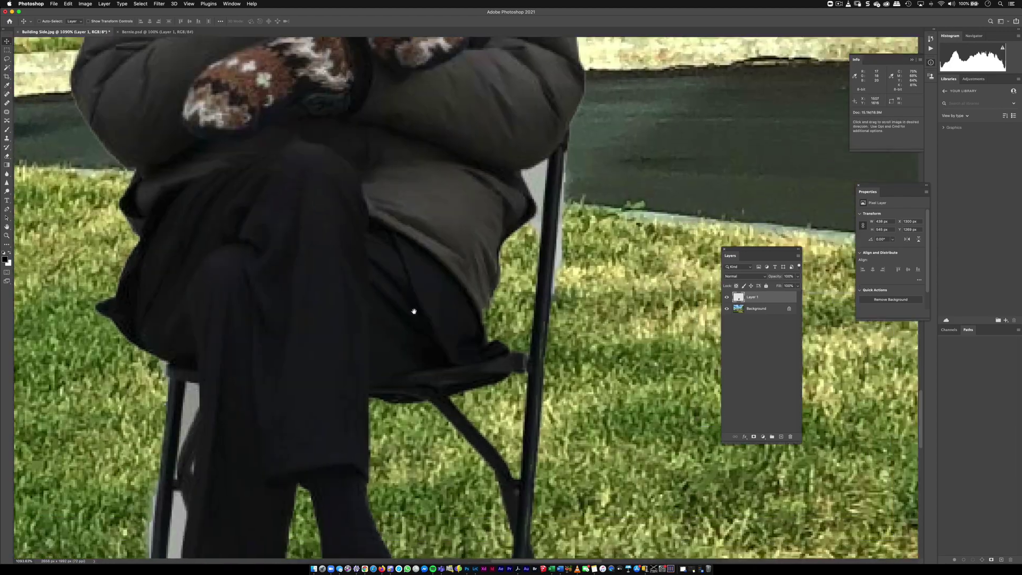
drag(414, 311, 464, 291)
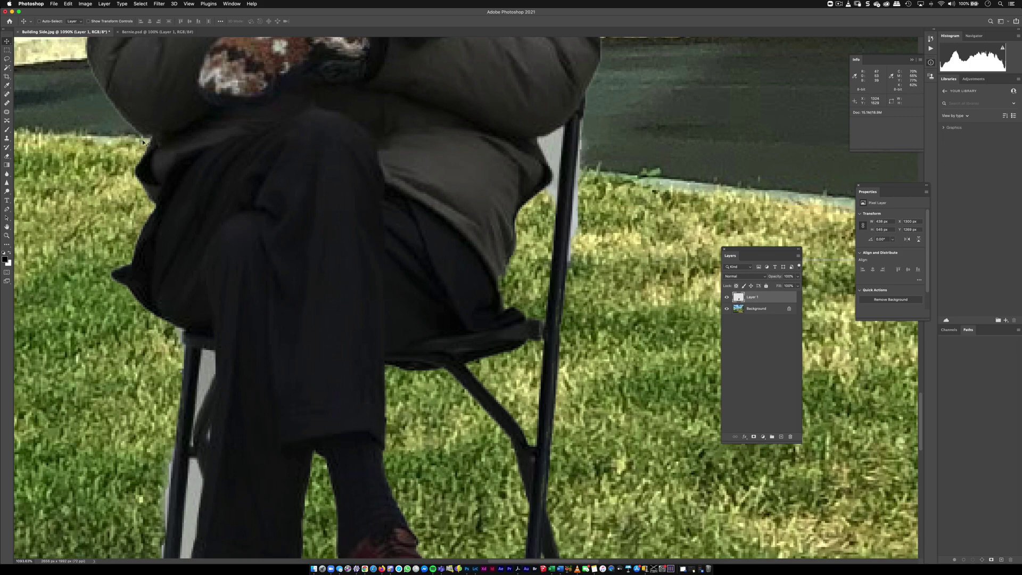
key(e)
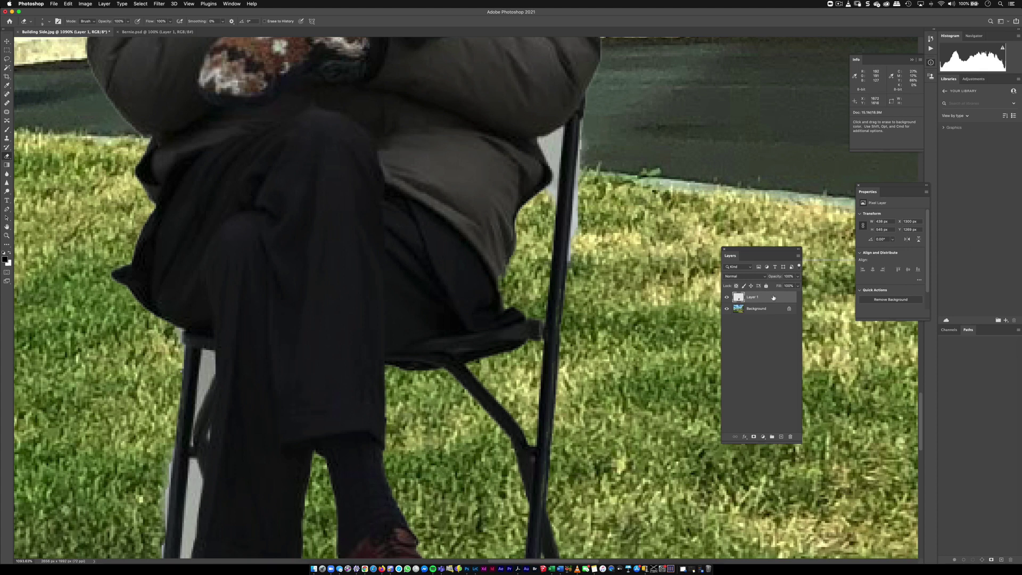
click(743, 437)
click(751, 419)
click(754, 436)
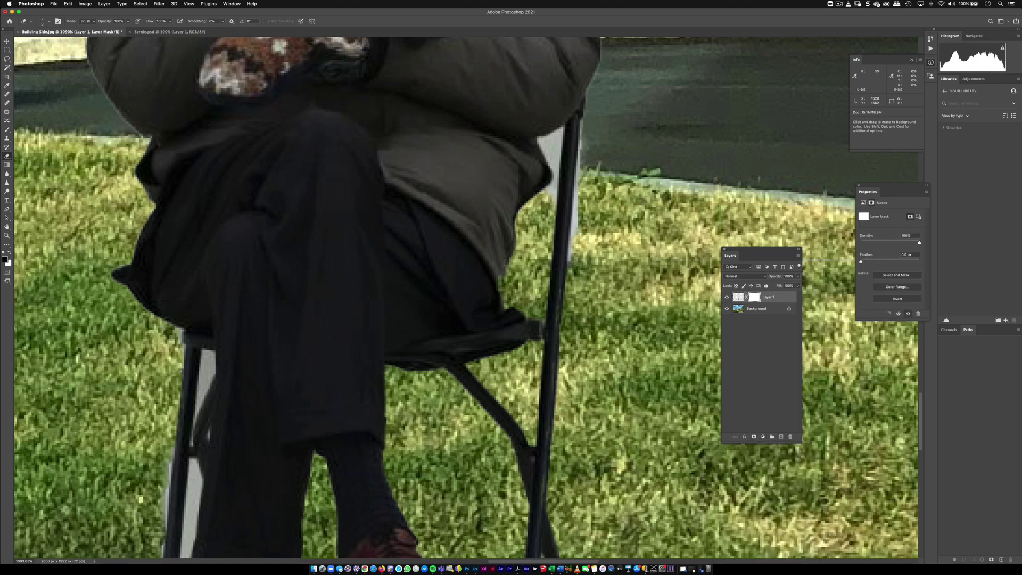
Brush black on the layer mask to hide the light fringe around the chair's right back post and beside the jacket
key(b)
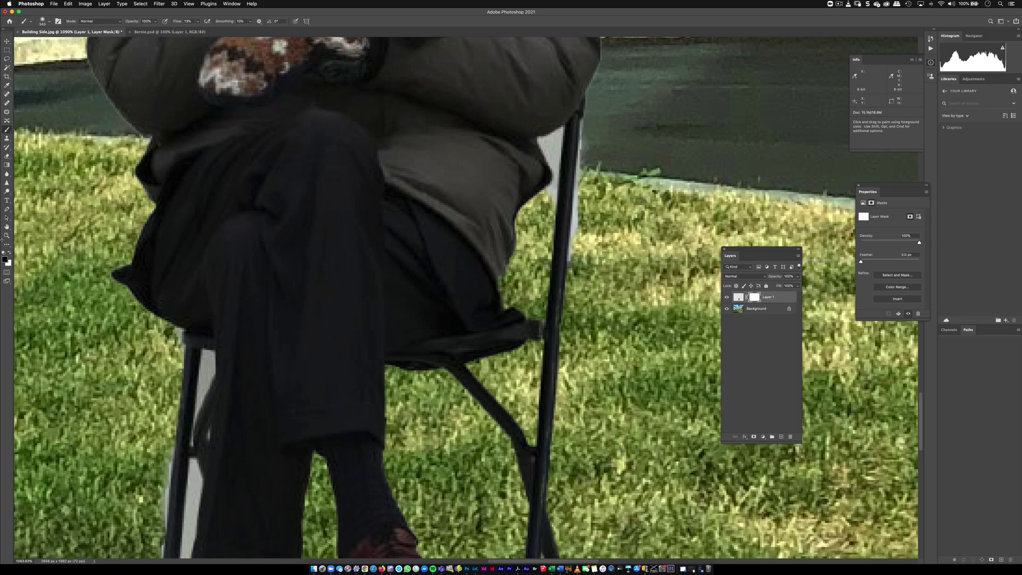
drag(600, 150, 638, 144)
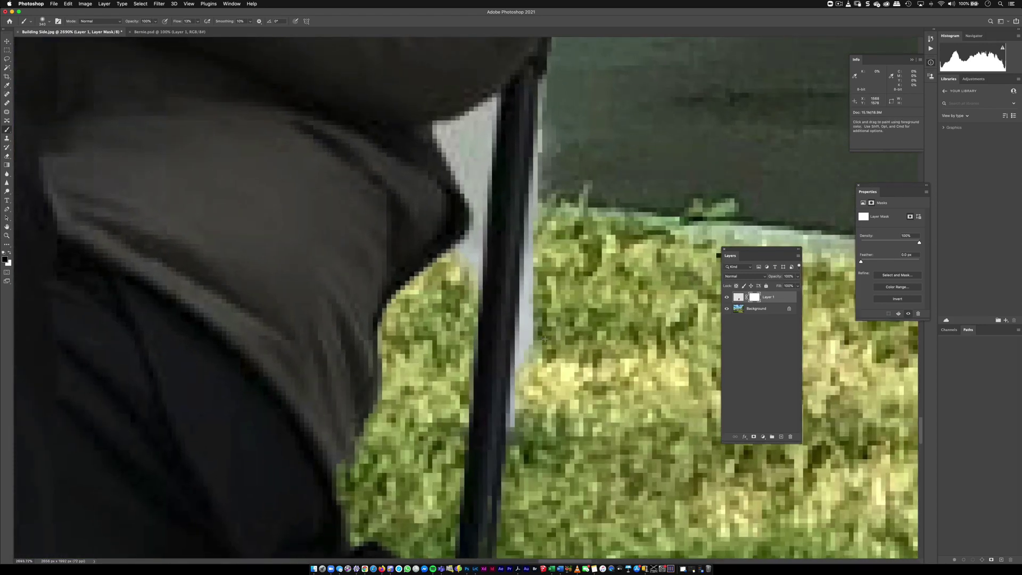
drag(545, 340, 569, 331)
drag(584, 325, 16, 299)
drag(483, 213, 24, 239)
drag(441, 189, 5, 216)
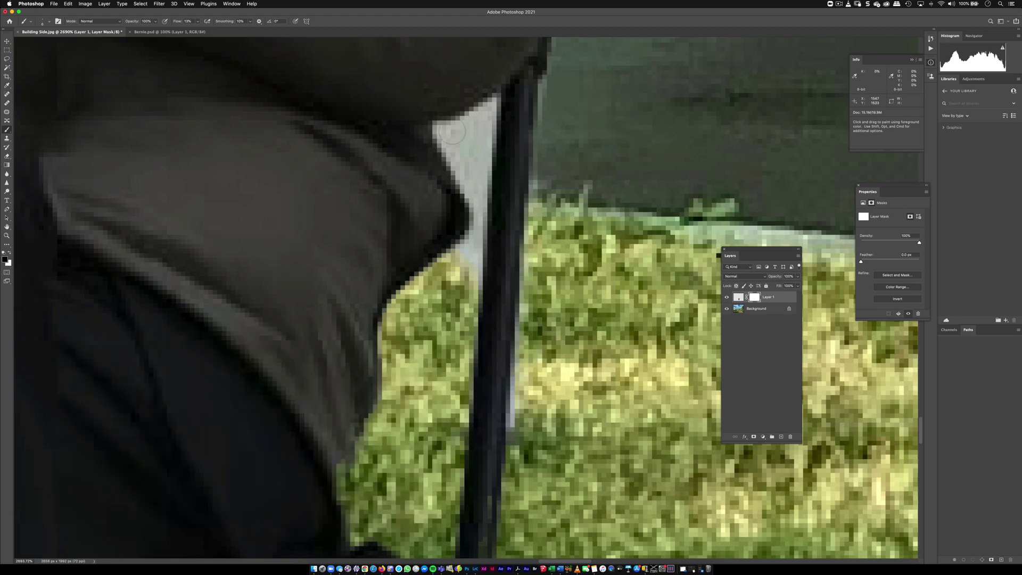
mouse_move(453, 132)
mouse_down()
mouse_move(439, 155)
mouse_move(474, 127)
mouse_move(461, 123)
mouse_move(501, 105)
mouse_move(442, 131)
mouse_move(477, 155)
mouse_move(472, 170)
mouse_move(482, 136)
mouse_move(485, 159)
mouse_move(490, 138)
mouse_up()
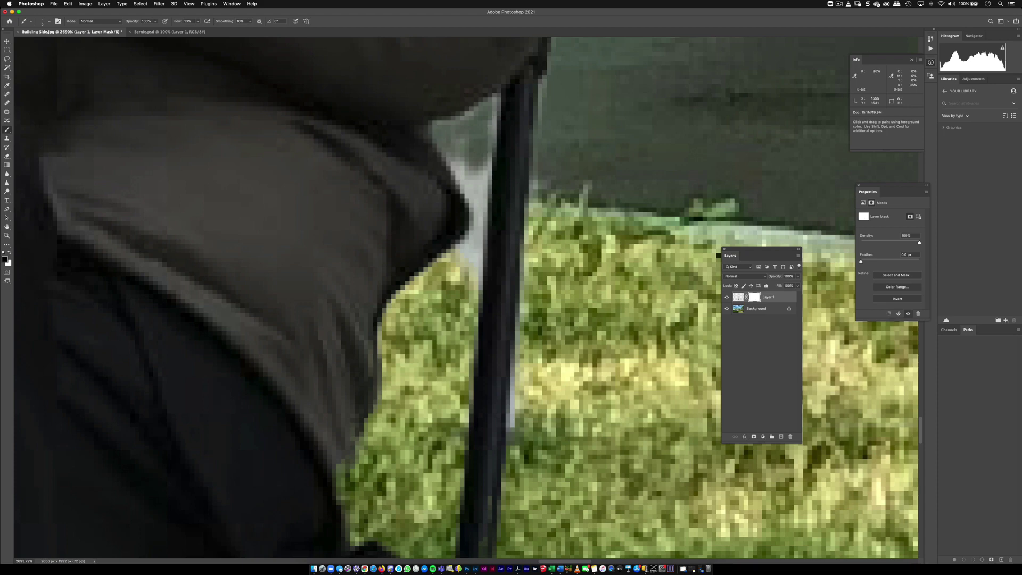
mouse_move(482, 173)
mouse_down()
mouse_move(484, 181)
mouse_move(464, 171)
mouse_move(471, 208)
mouse_move(487, 213)
mouse_move(466, 229)
mouse_move(465, 269)
mouse_move(477, 241)
mouse_move(469, 264)
mouse_move(458, 240)
mouse_move(482, 240)
mouse_up()
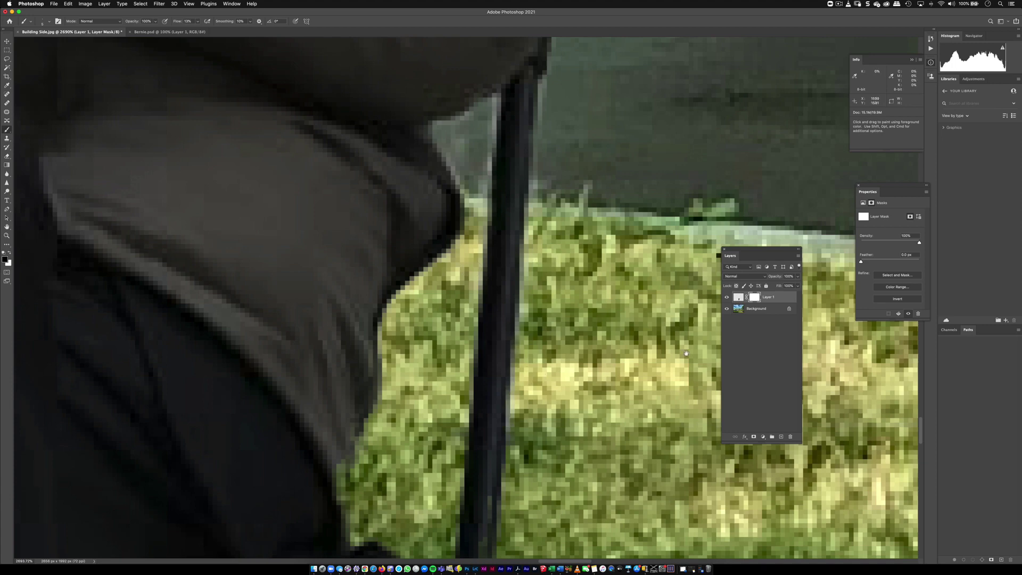
Select the light patch between the left chair leg and trousers with the Magic Wand, fill it black on the mask, and deselect
mouse_move(687, 354)
mouse_down()
mouse_move(561, 377)
mouse_move(661, 351)
mouse_up()
drag(555, 402, 596, 307)
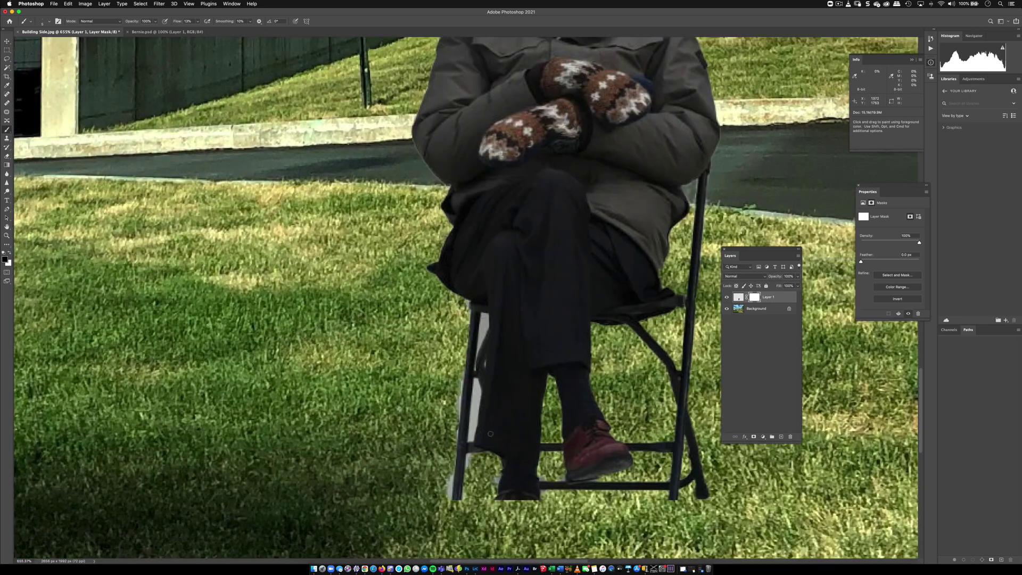
key(w)
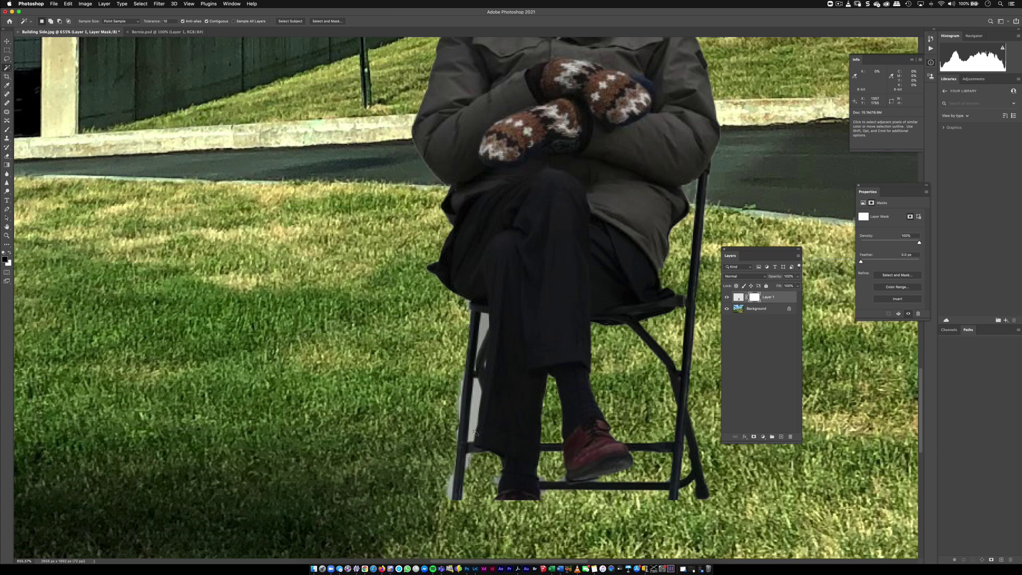
click(479, 404)
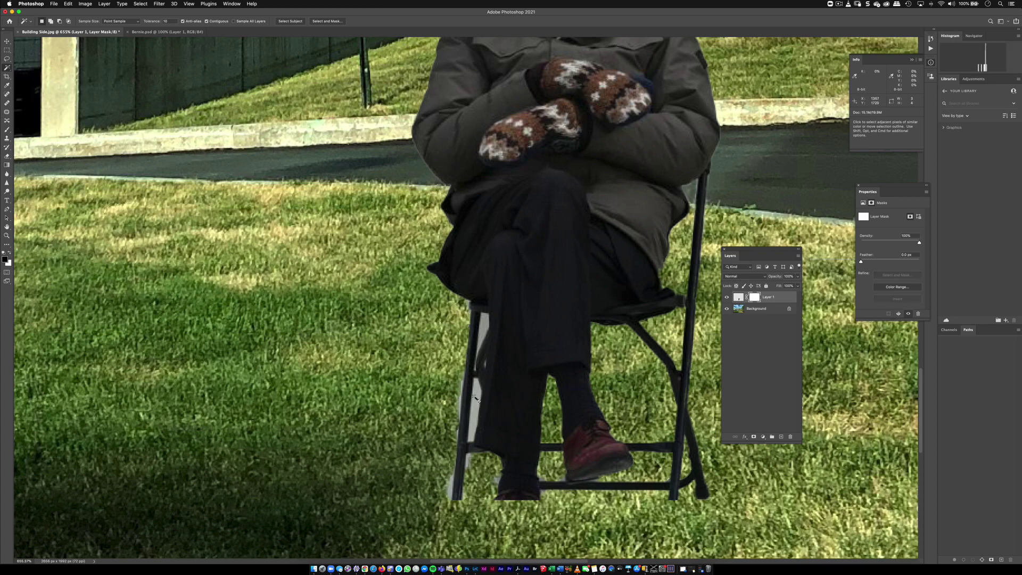
click(481, 411)
key(alt+Delete)
key(super+d)
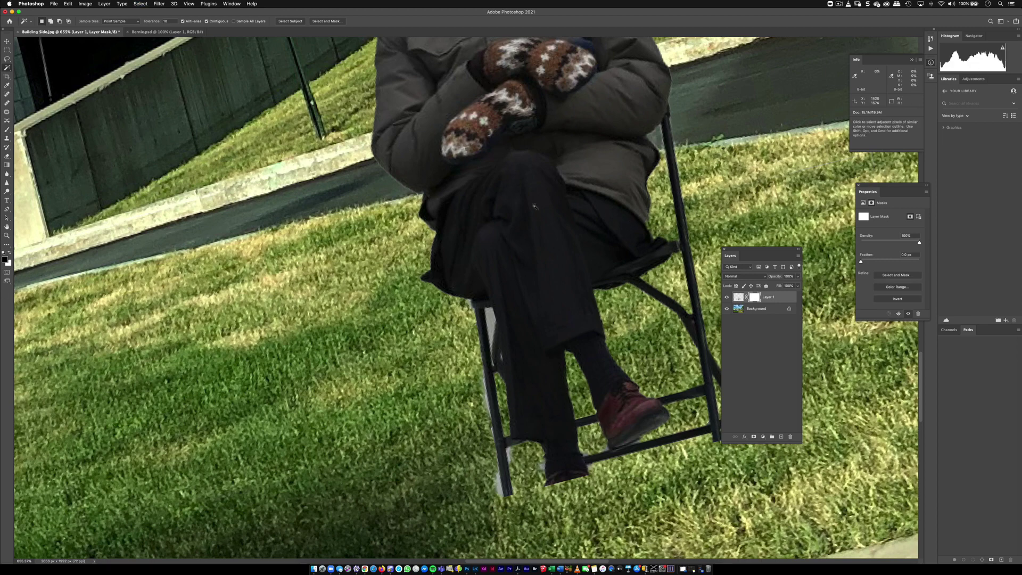
Reset the tilted canvas view to 0° using the Rotate View tool
drag(460, 182, 415, 190)
scroll(414, 189, down, 2)
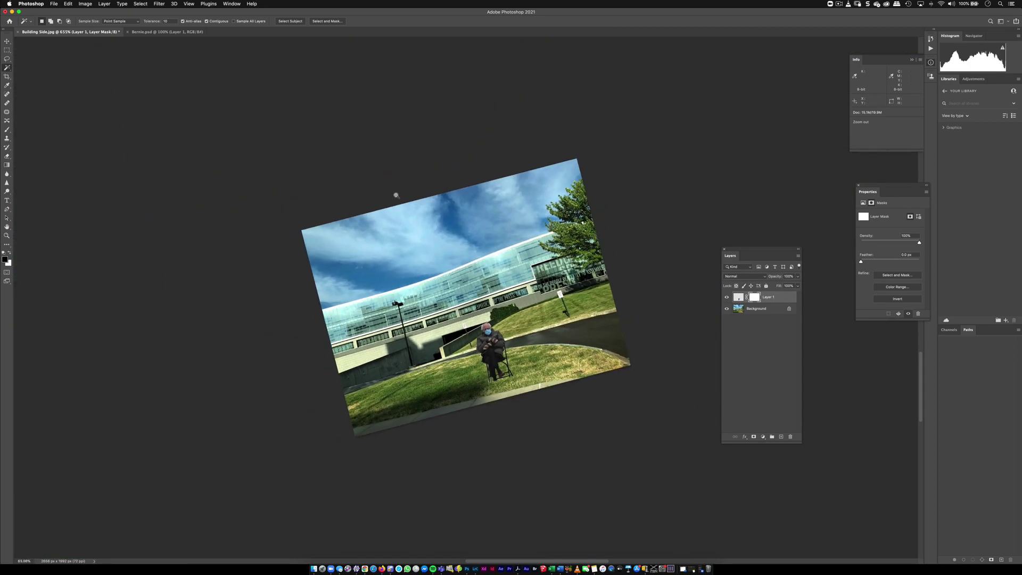
scroll(414, 193, up, 3)
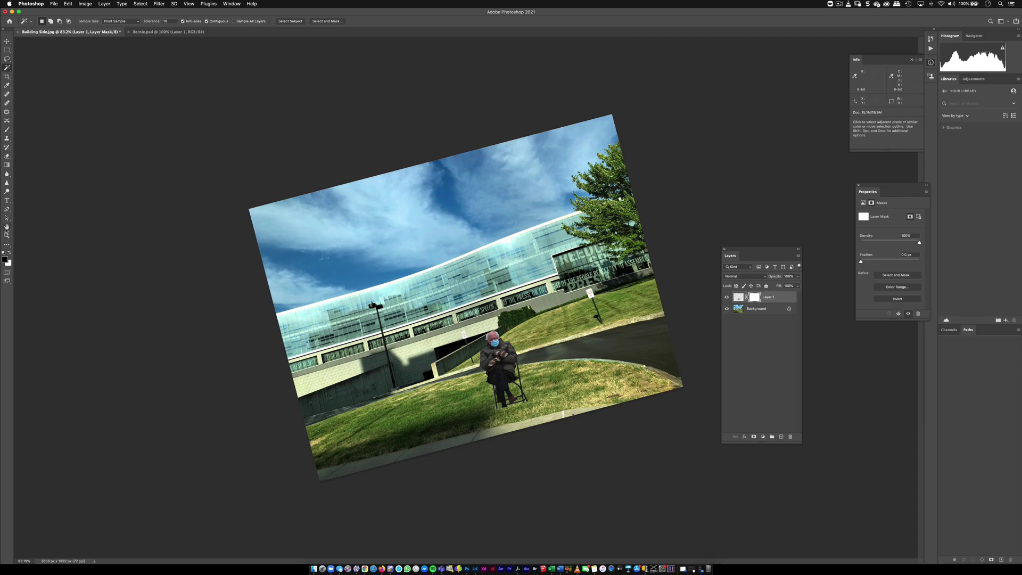
click(6, 227)
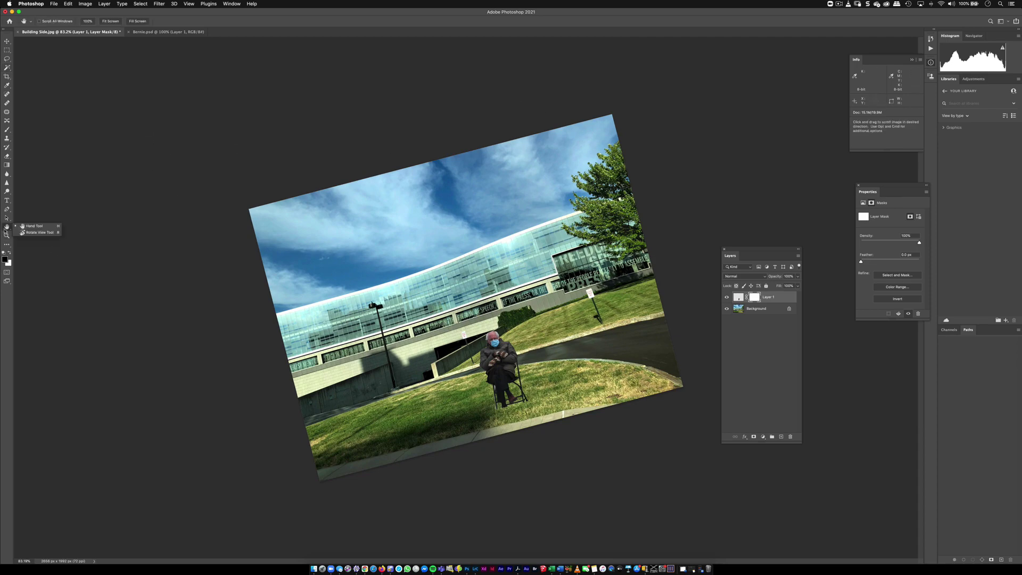
click(45, 233)
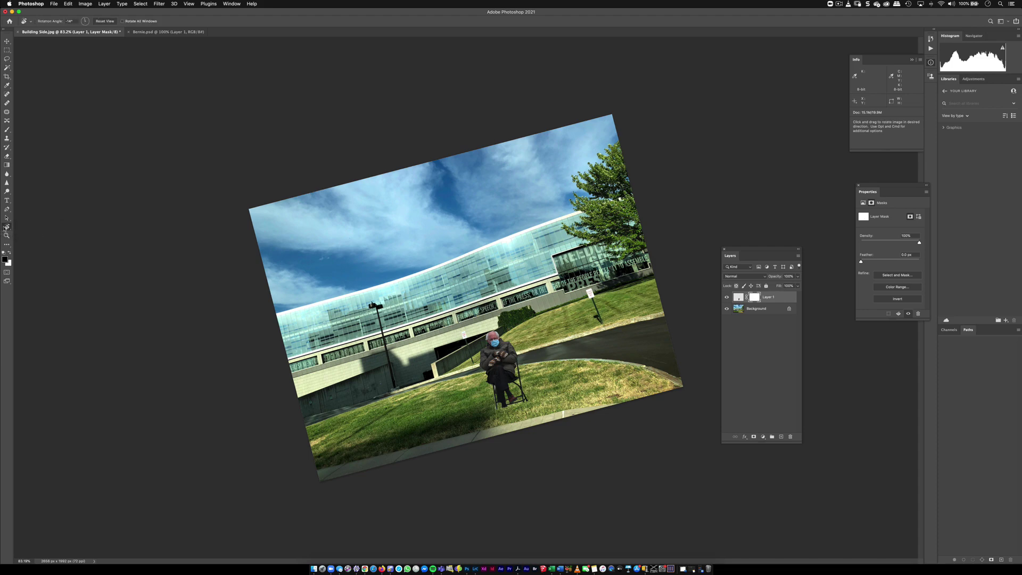
double_click(7, 228)
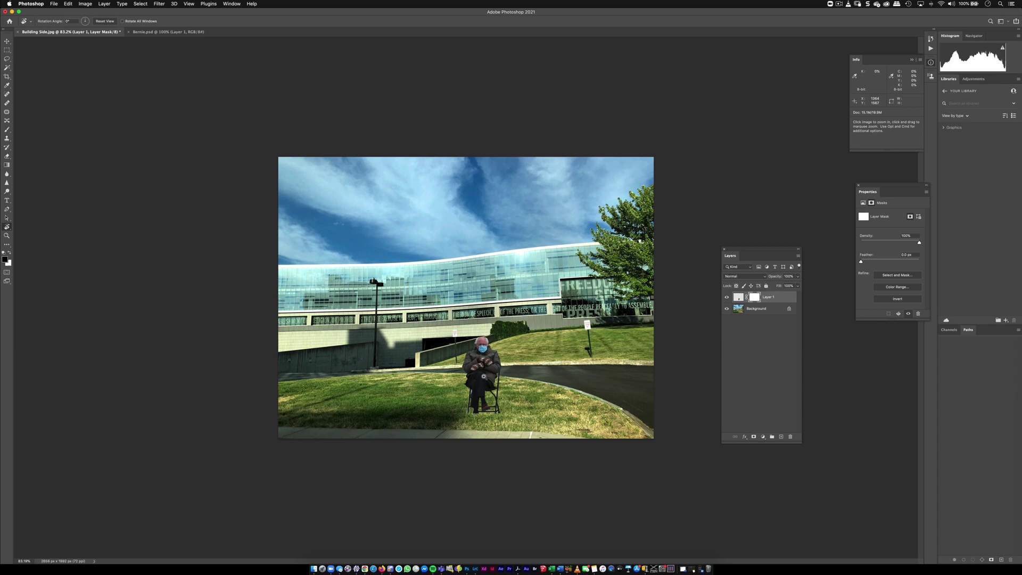
Mask out the remaining light patch just below the seat beside the left trouser leg using a Magic Wand selection, and deselect
drag(484, 377, 544, 368)
drag(434, 388, 499, 249)
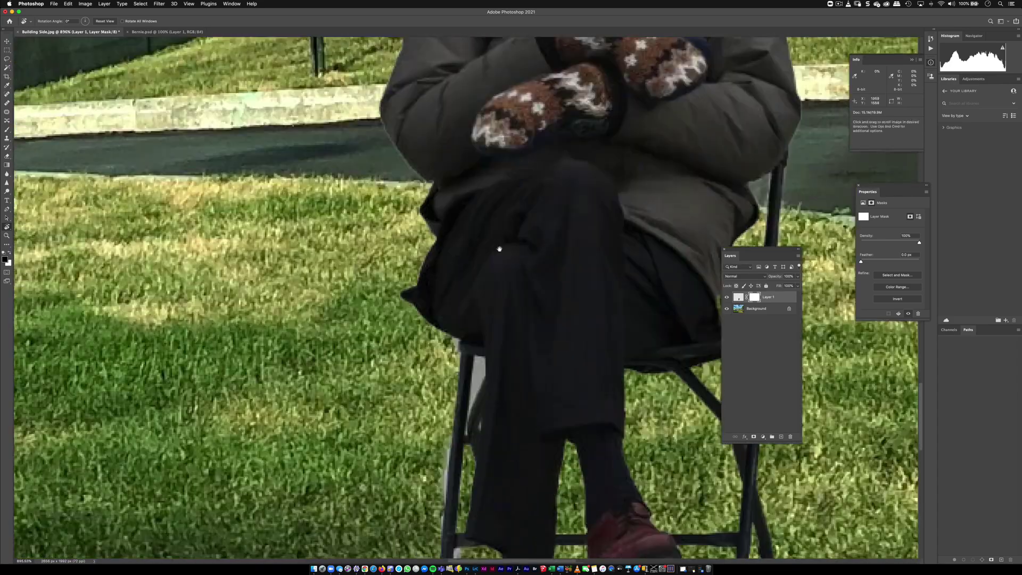
scroll(499, 248, down, 3)
scroll(411, 212, right, 3)
key(w)
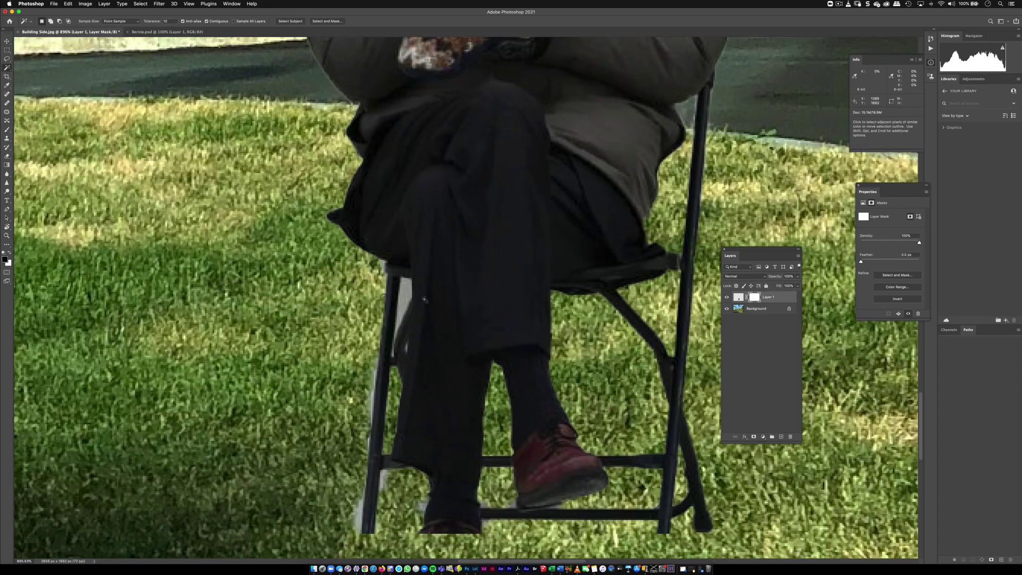
click(404, 294)
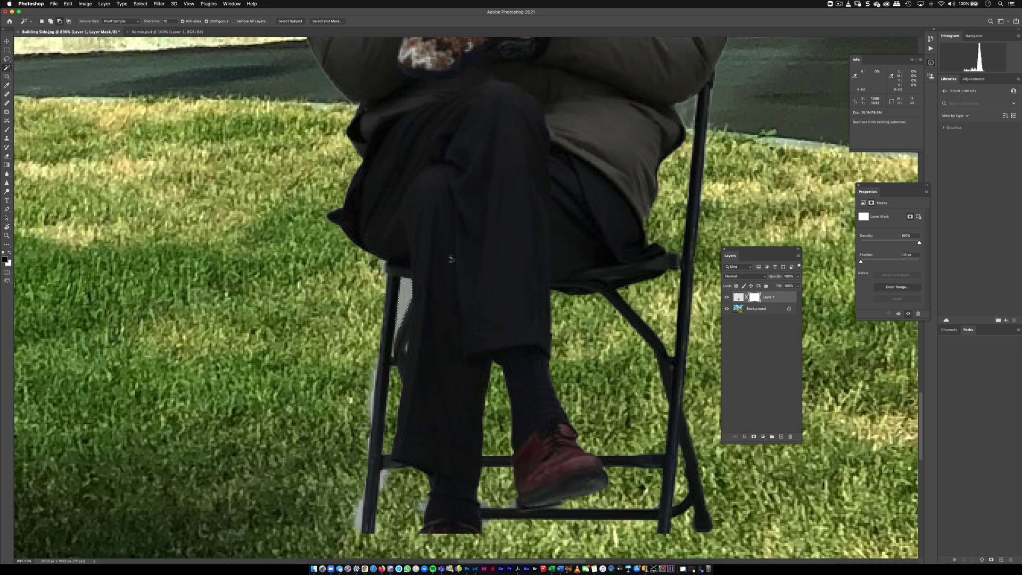
scroll(451, 259, right, 3)
click(512, 250)
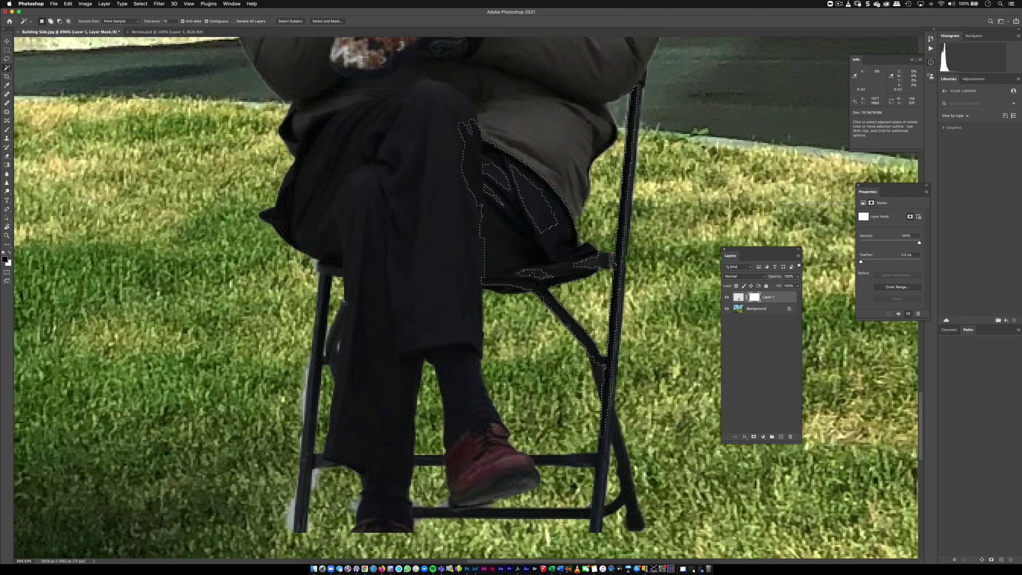
key(super+d)
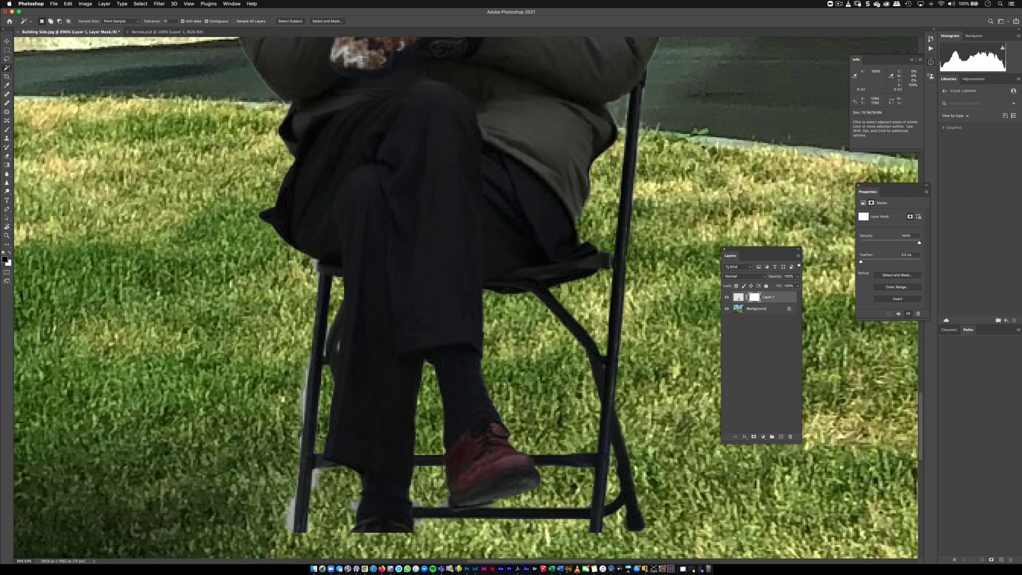
Brush black on the mask to hide the light fringe along the left chair leg, and switch the foreground color to white
key(b)
drag(321, 489, 356, 509)
click(314, 478)
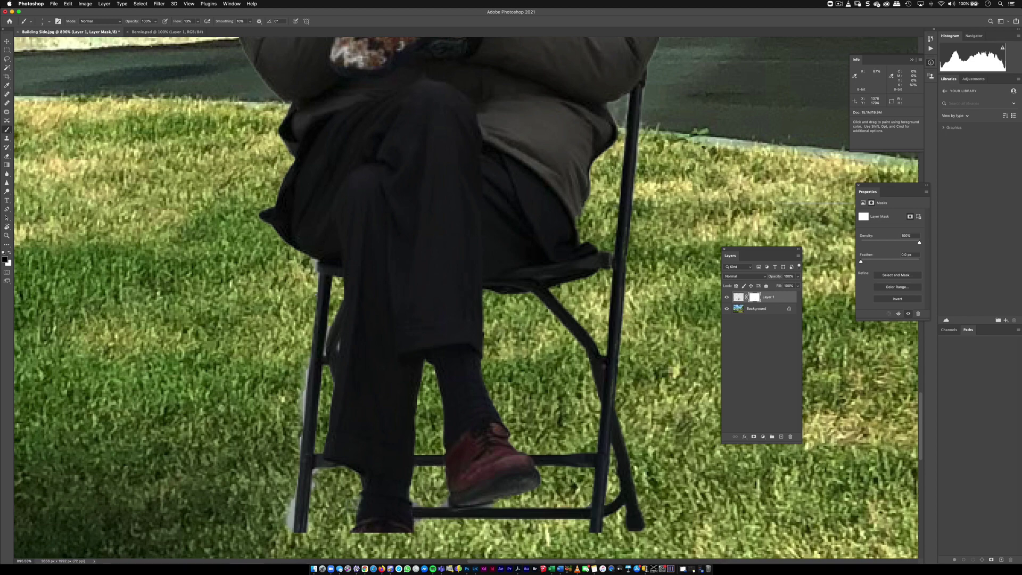
drag(288, 501, 290, 513)
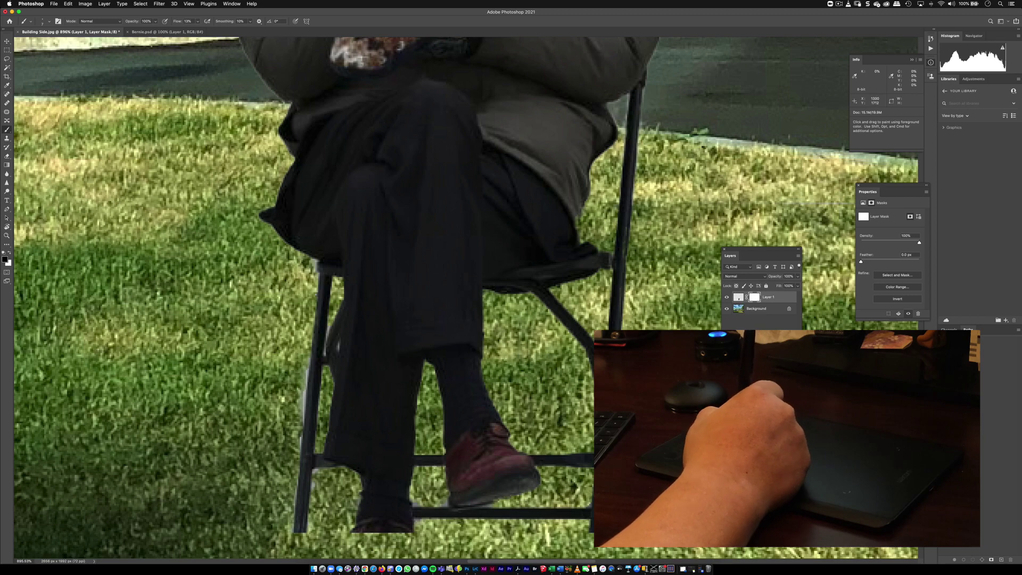
drag(304, 374, 299, 409)
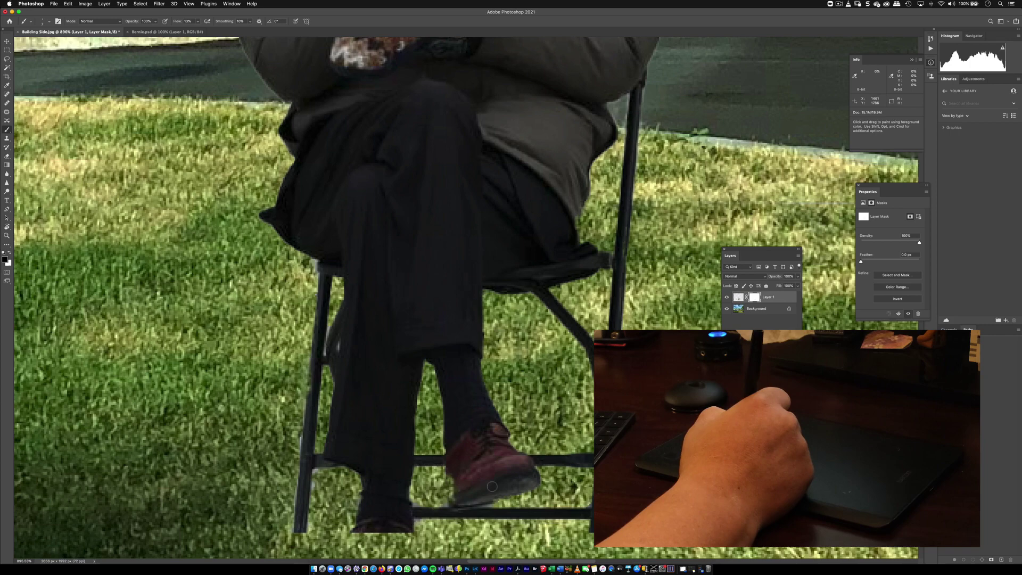
key(x)
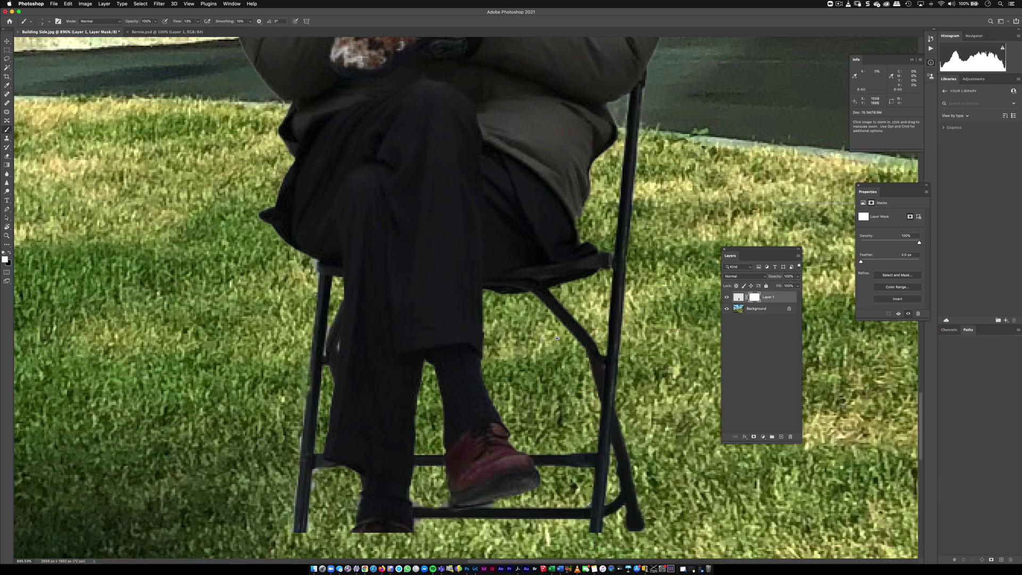
Scale the seated man down slightly with Free Transform and reposition him on the lawn
drag(585, 335, 546, 331)
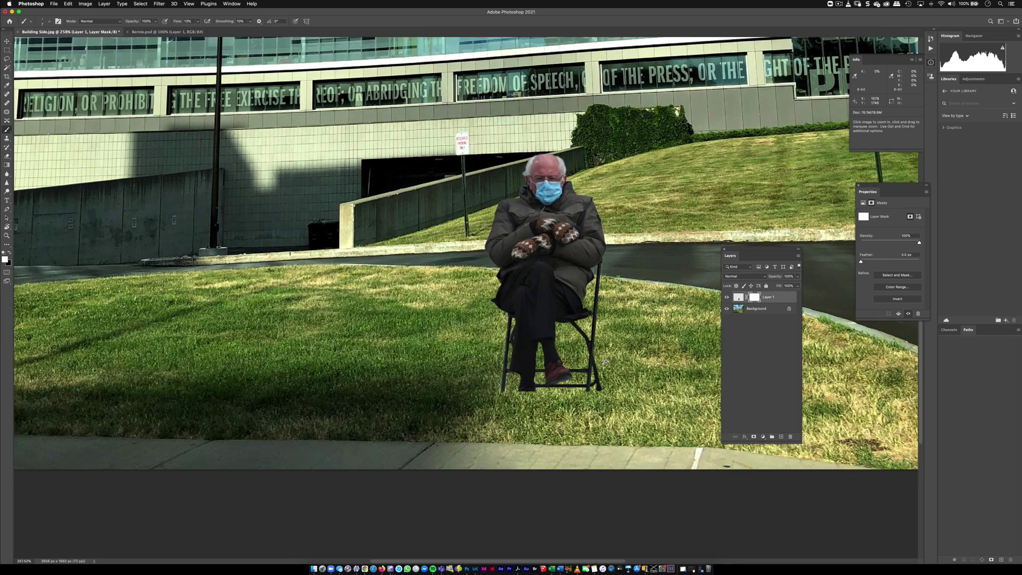
key(cmd+0)
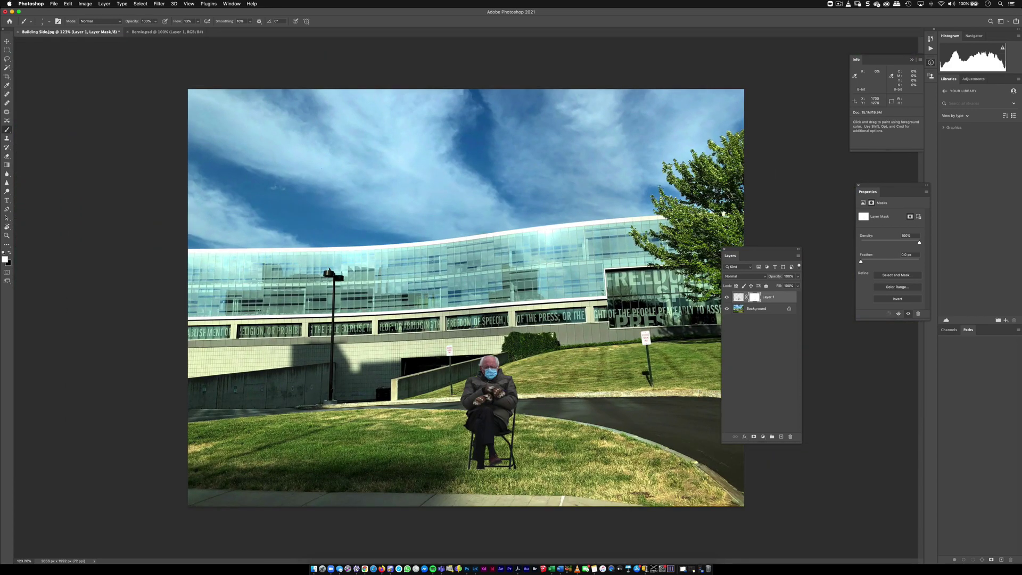
key(cmd+t)
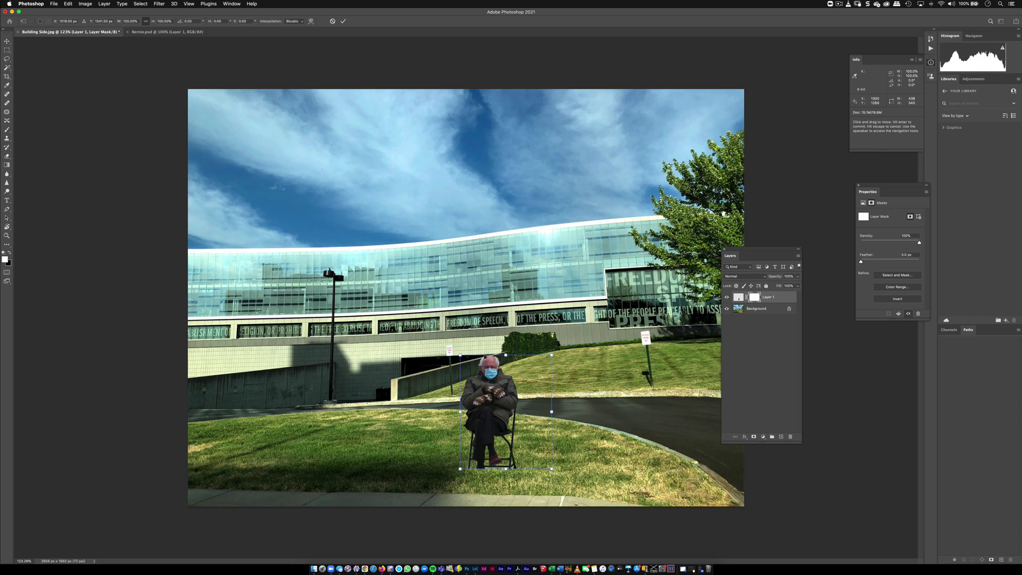
drag(552, 355, 547, 361)
mouse_move(503, 408)
mouse_down()
mouse_move(503, 418)
mouse_move(509, 399)
mouse_up()
key(Return)
Bring the layer list closer to the seated man and open the layer style settings of Layer 1
key(b)
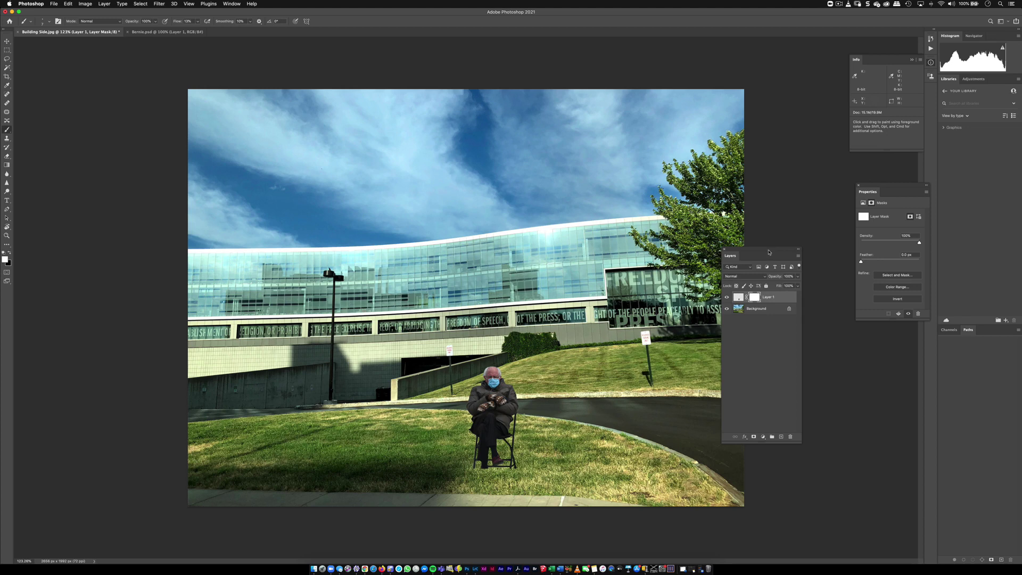
drag(769, 252, 688, 305)
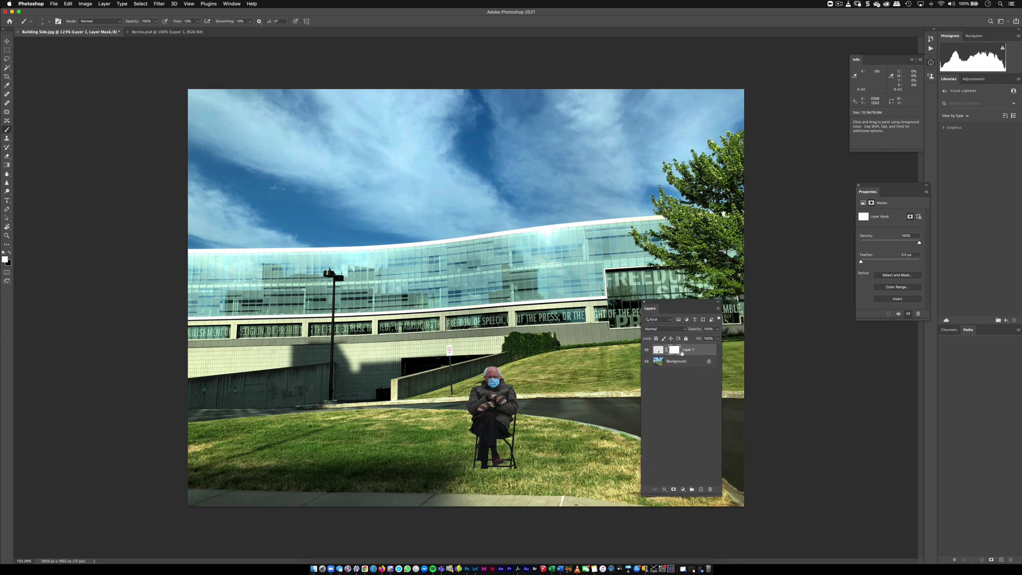
double_click(708, 351)
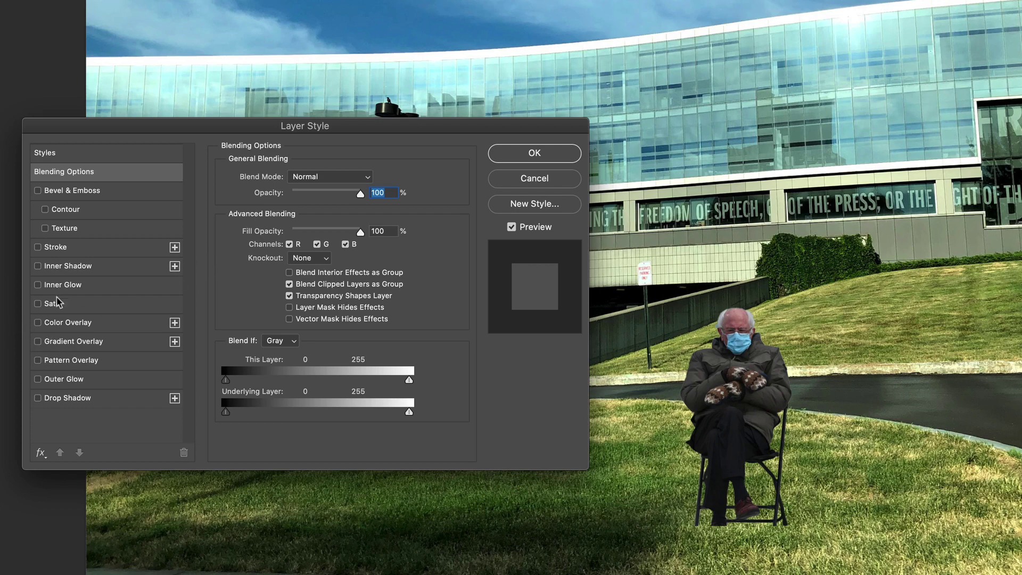
Try a red stroke around the seated man, thin it to 1 px, and turn the stroke off
click(36, 248)
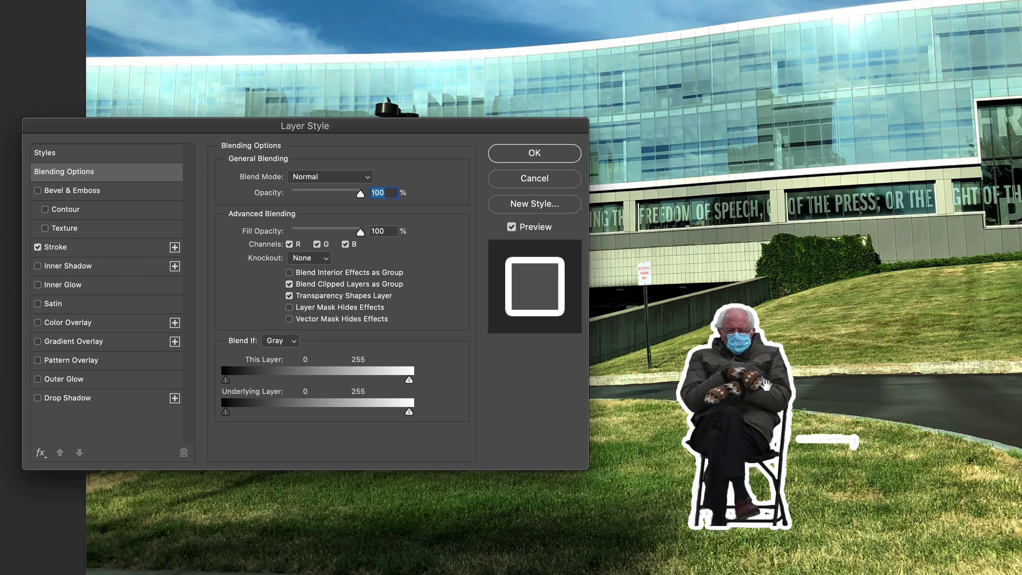
click(101, 247)
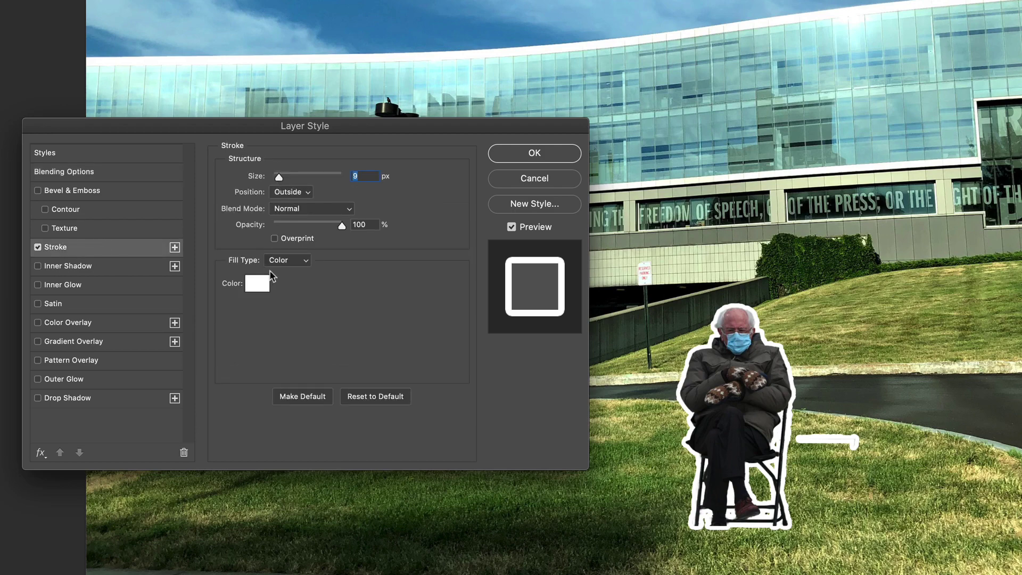
click(257, 284)
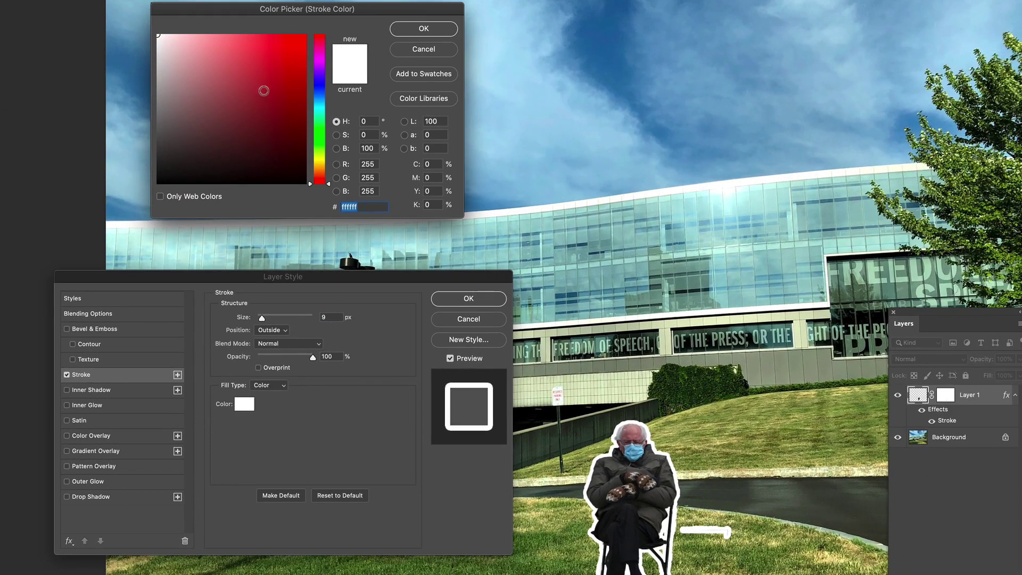
drag(263, 91, 306, 44)
click(424, 29)
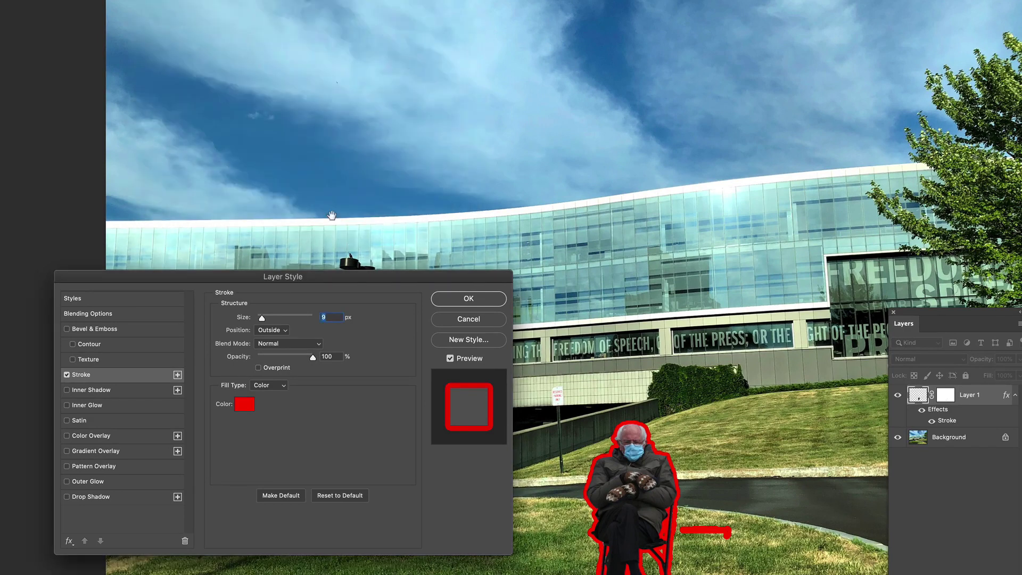
mouse_move(279, 317)
mouse_down()
mouse_move(303, 318)
mouse_move(256, 320)
mouse_up()
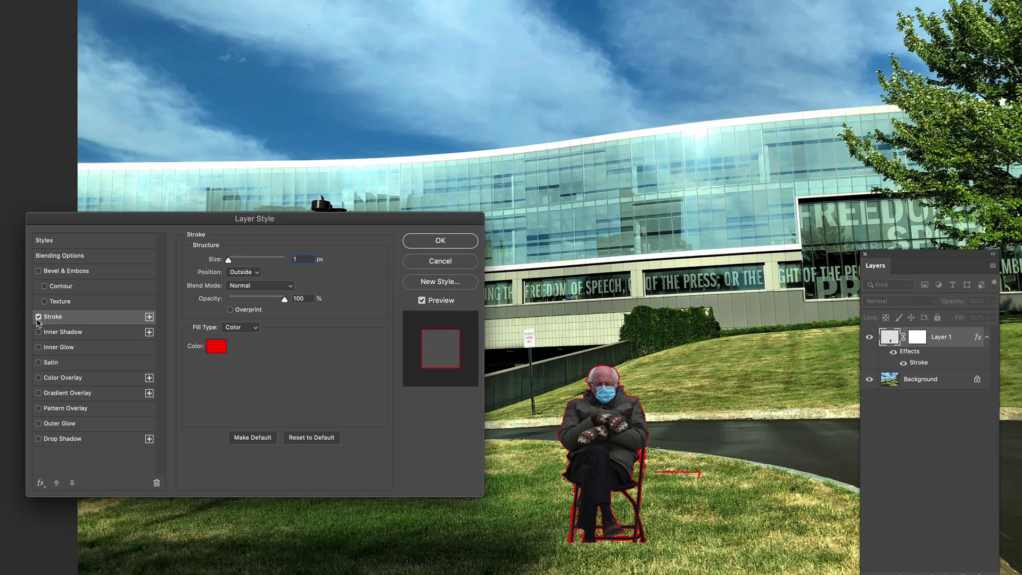
click(39, 318)
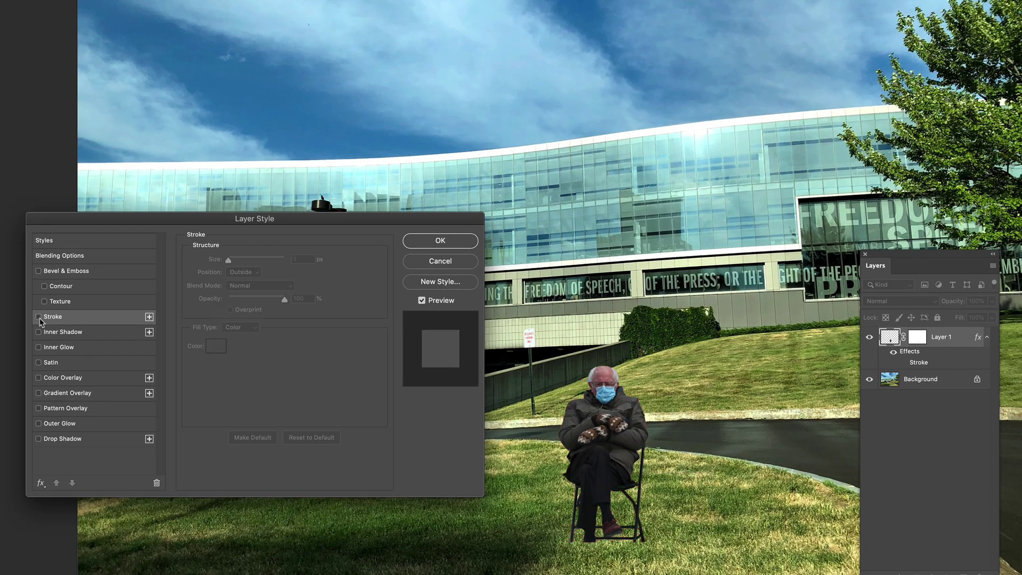
Try an outer glow on the seated man in bright green, 00ff5a
click(38, 424)
click(59, 424)
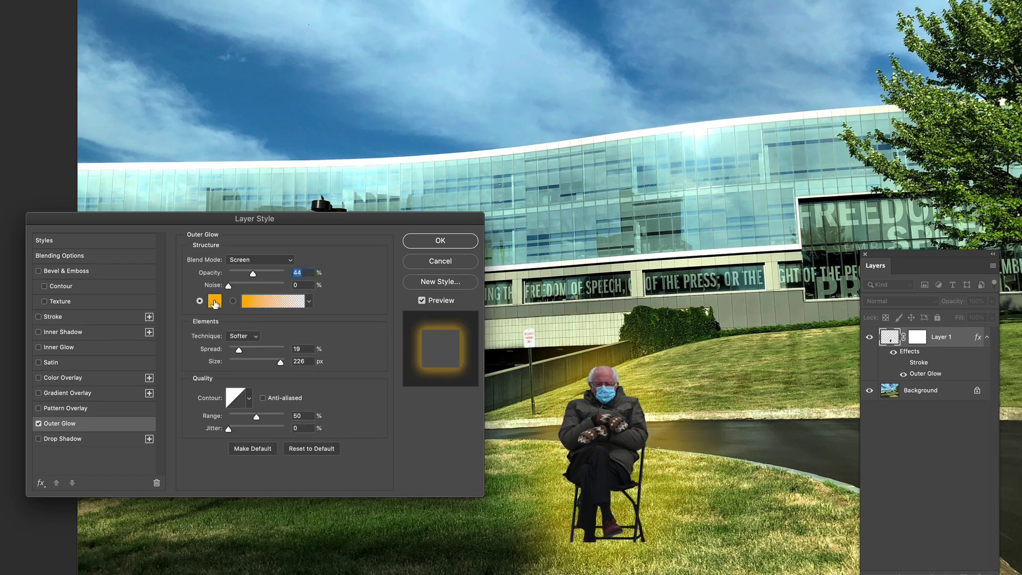
click(215, 301)
click(289, 70)
click(300, 131)
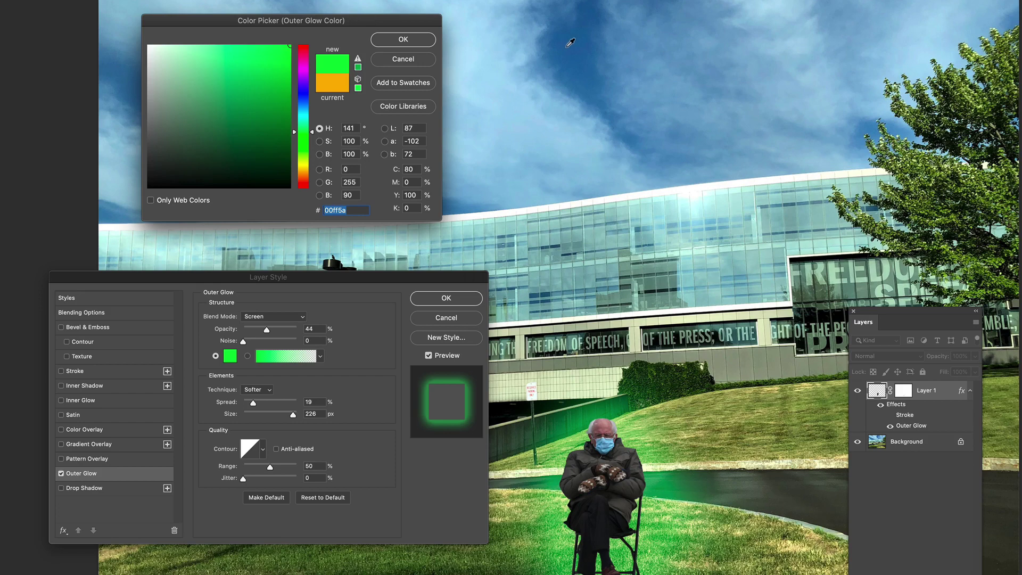
Sample light blue a7c9ec from the sky as the glow color, accept it, and turn the outer glow off
click(571, 43)
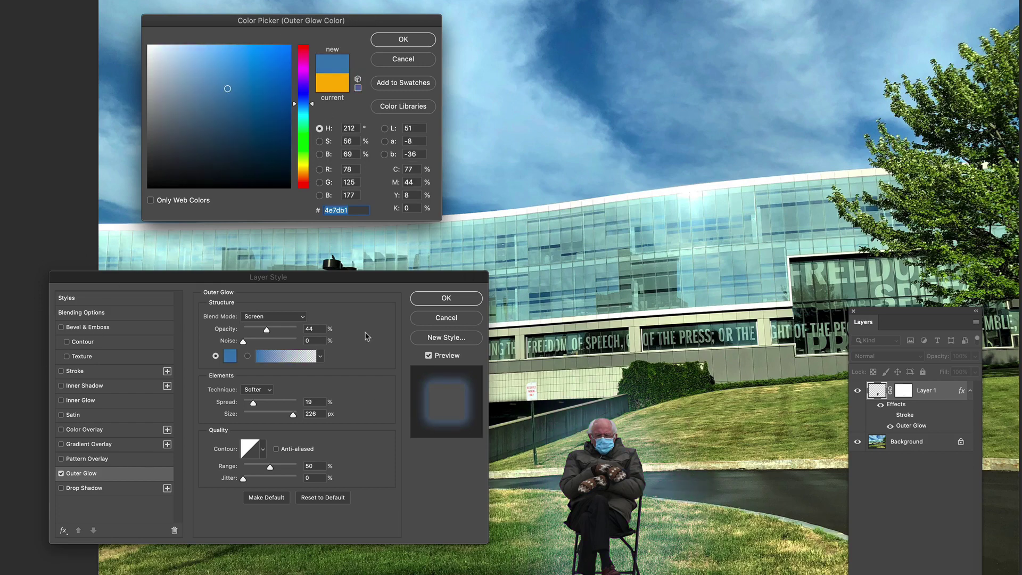
click(532, 23)
click(542, 14)
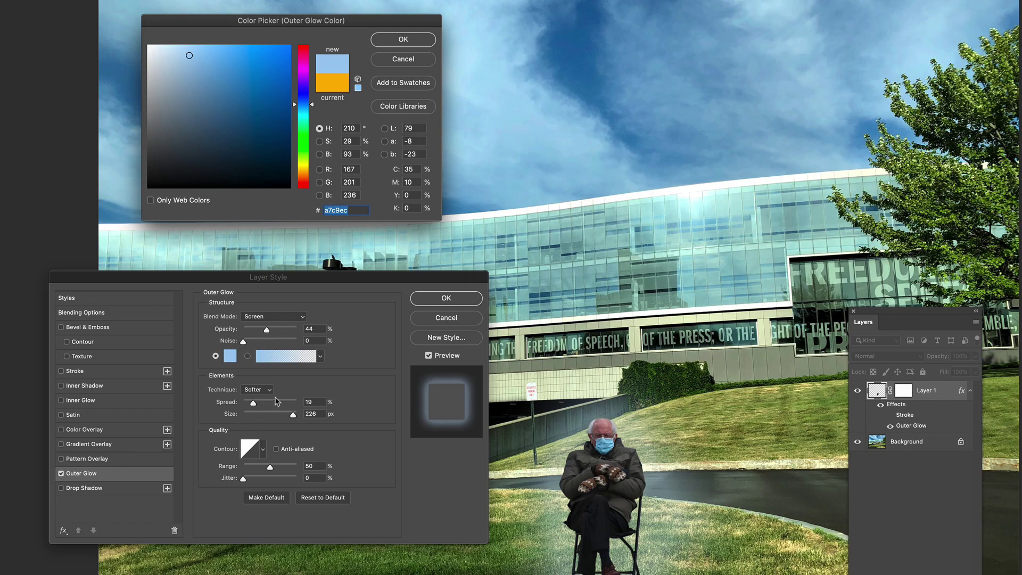
click(408, 38)
click(61, 474)
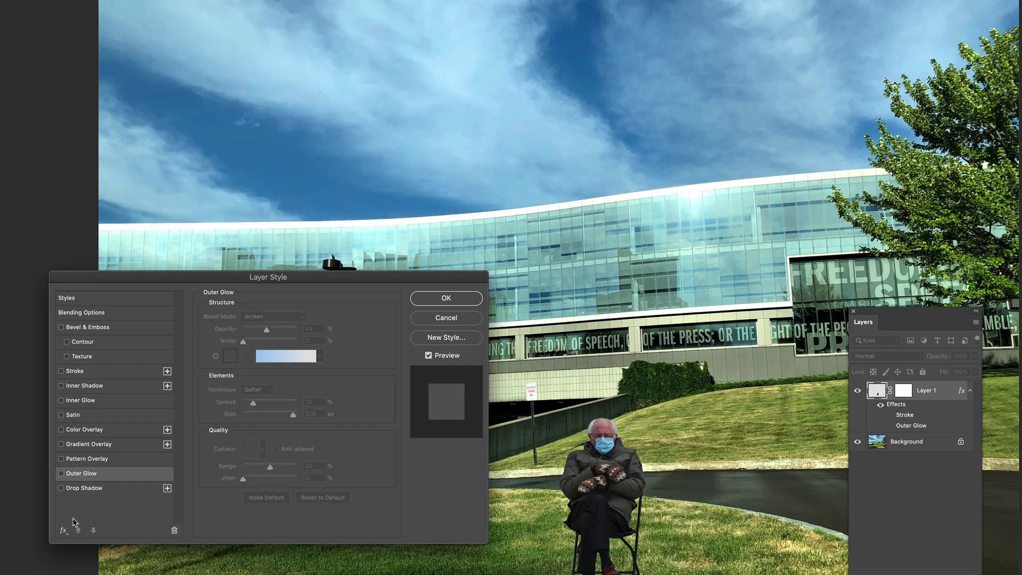
Try a drop shadow on the man with 272 px distance, 0 px size and 41% opacity
click(63, 488)
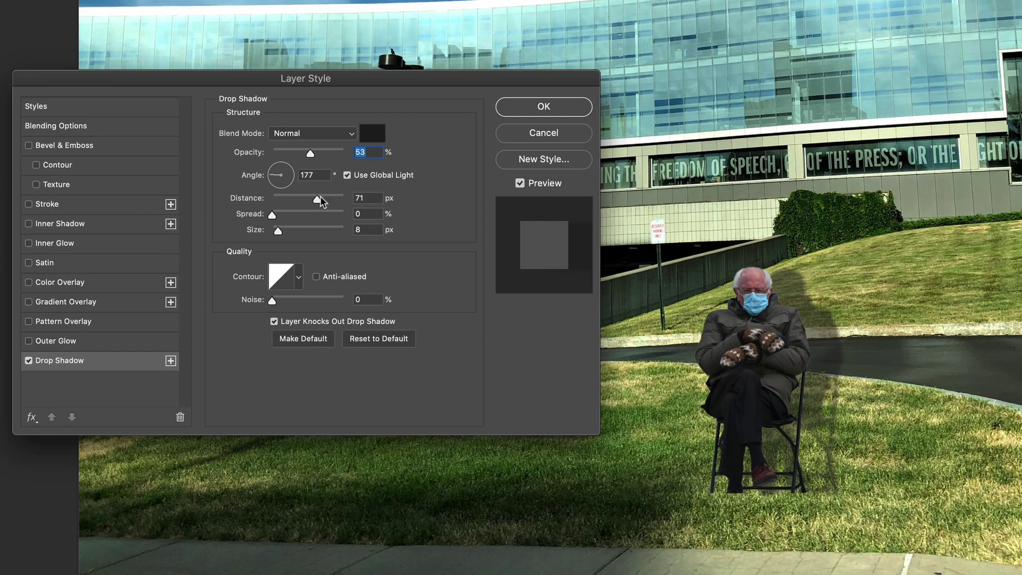
drag(321, 197, 338, 196)
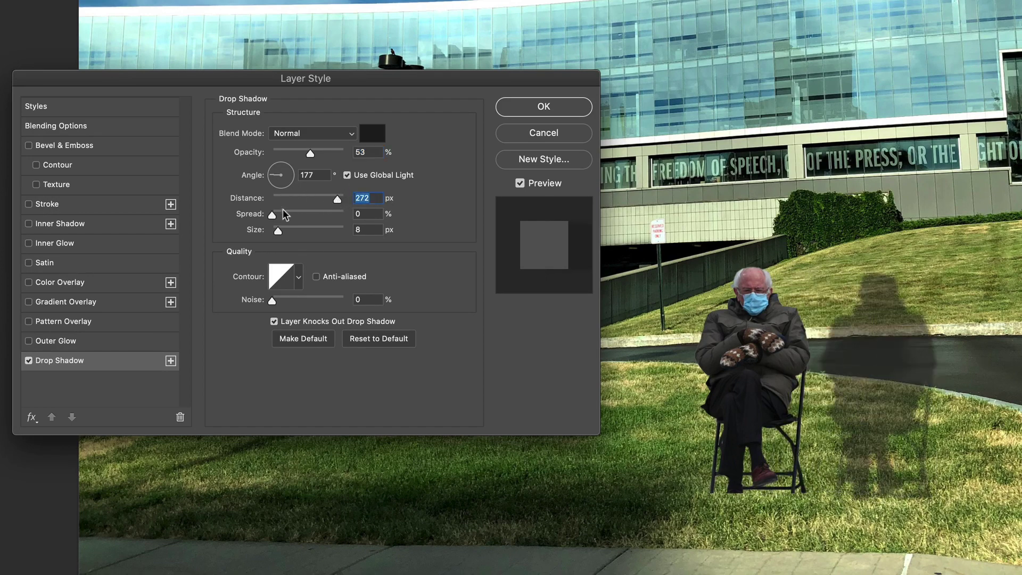
mouse_move(272, 215)
mouse_down()
mouse_move(335, 211)
mouse_move(261, 215)
mouse_move(242, 228)
mouse_move(305, 235)
mouse_move(247, 235)
mouse_move(287, 230)
mouse_move(272, 234)
mouse_up()
drag(310, 154, 349, 207)
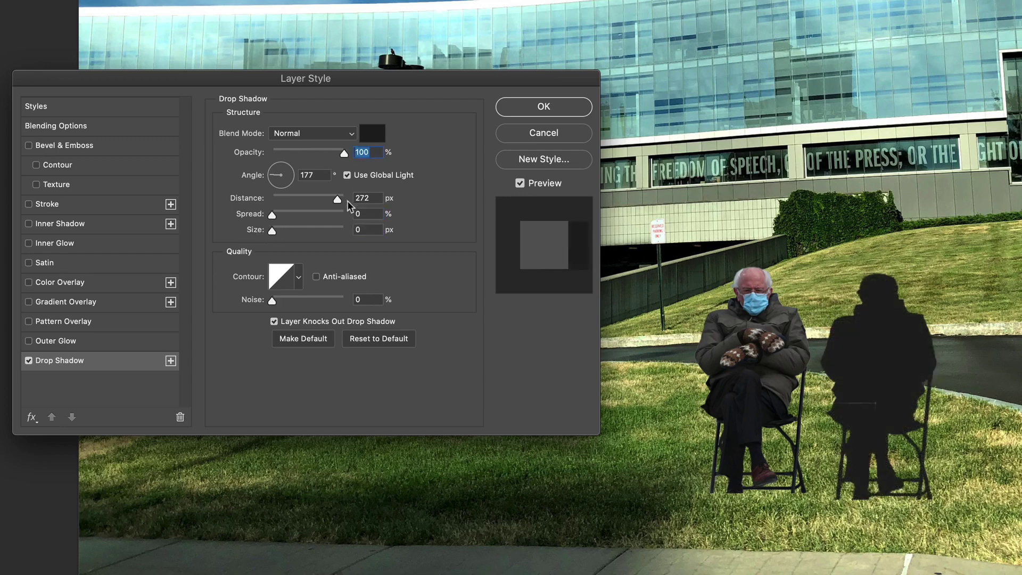
drag(337, 155, 302, 155)
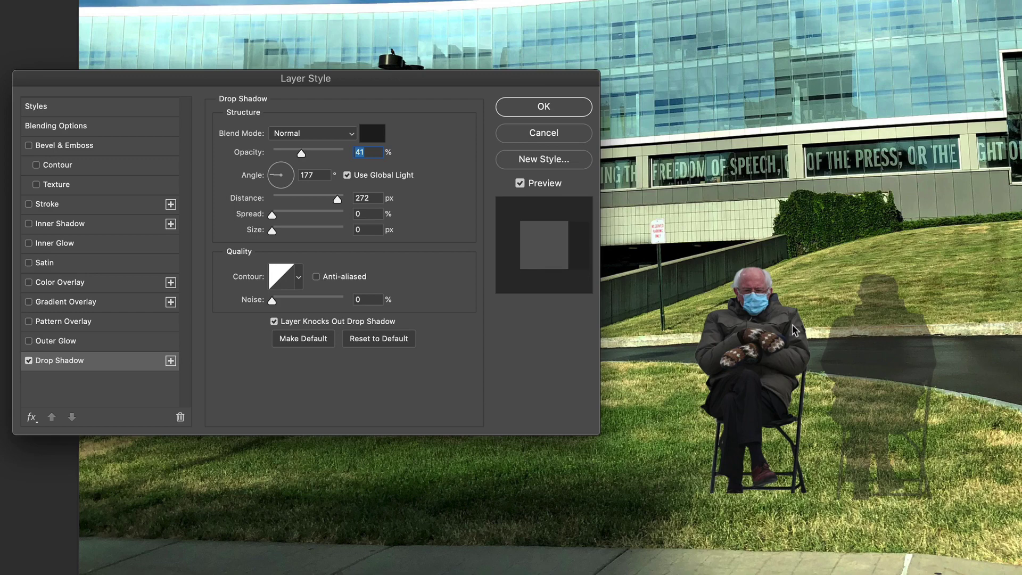
Position the drop shadow directly in the image at an angle of -178° and a distance of 94 px, and apply it
click(69, 356)
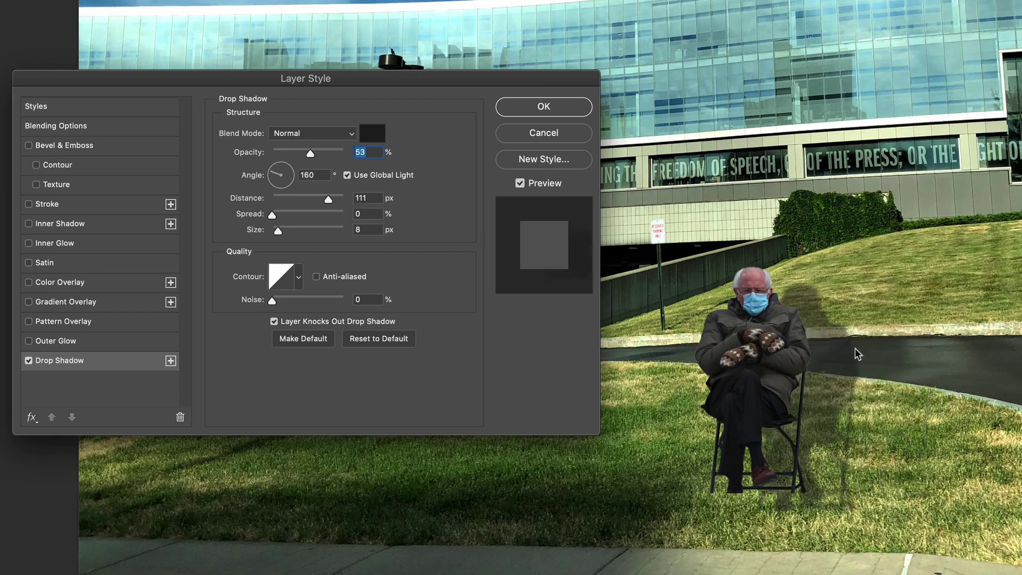
drag(856, 349, 833, 338)
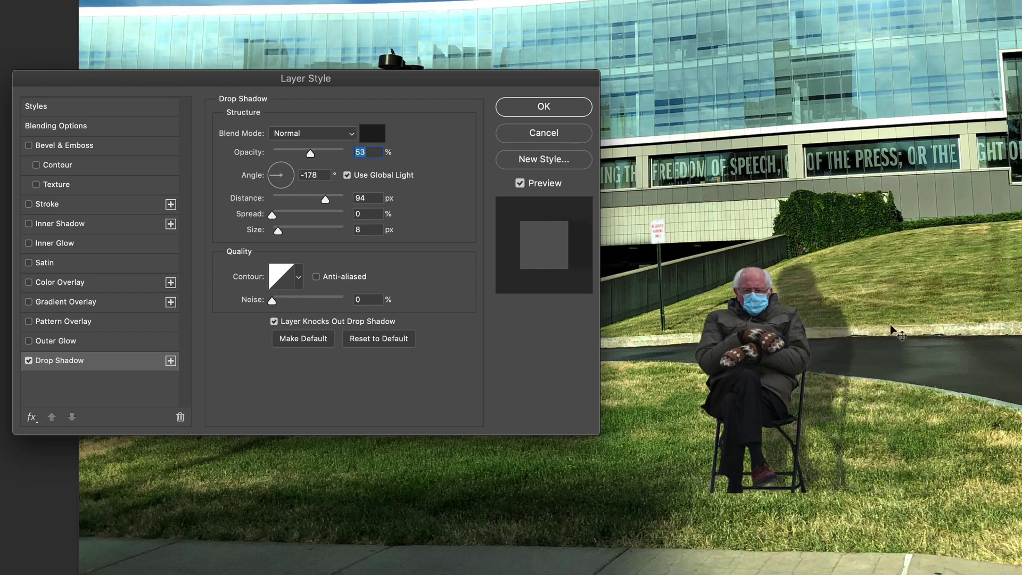
click(545, 108)
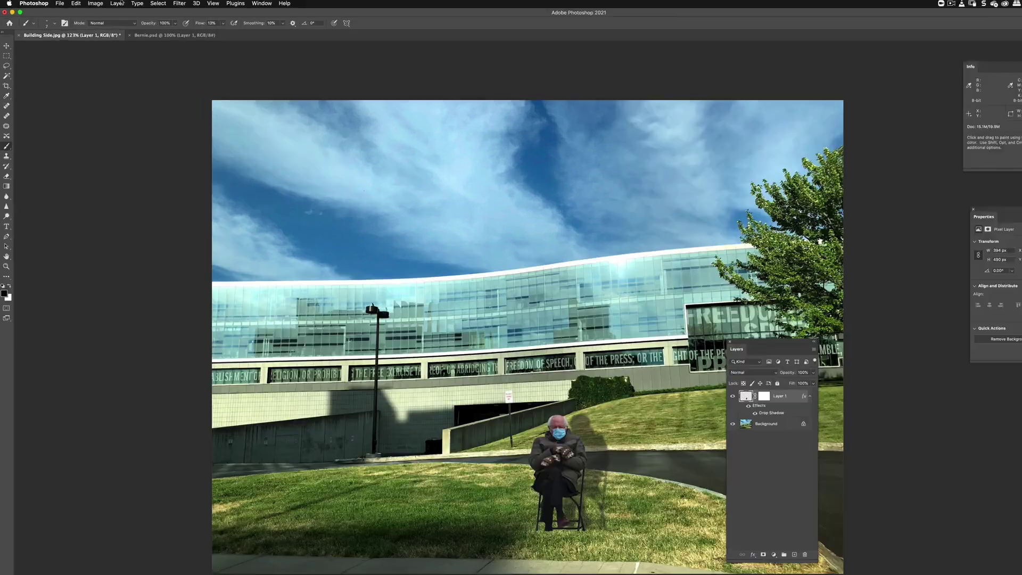
Try separating Layer 1's drop shadow effect into its own layer, and undo it
click(103, 4)
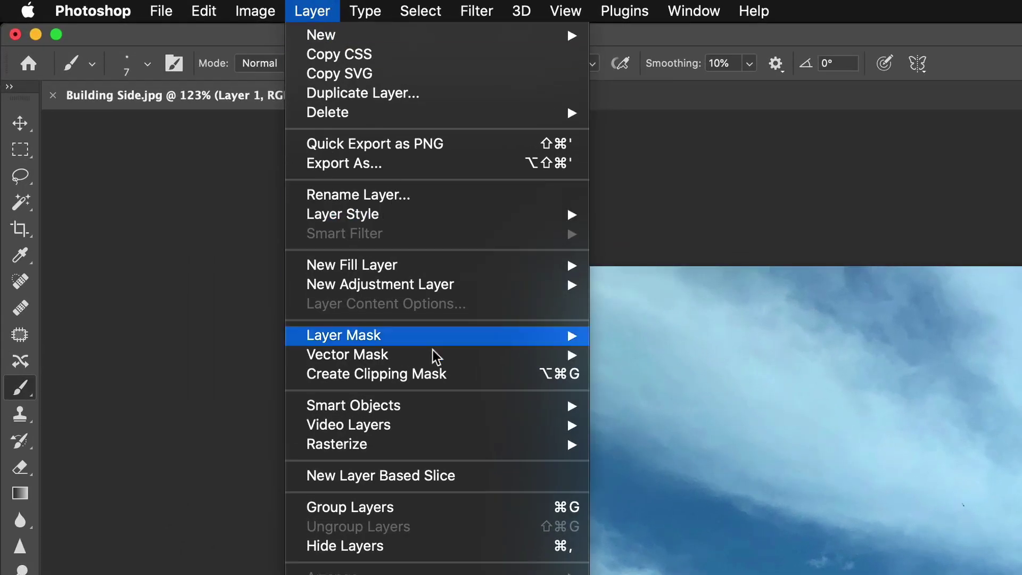
mouse_move(442, 222)
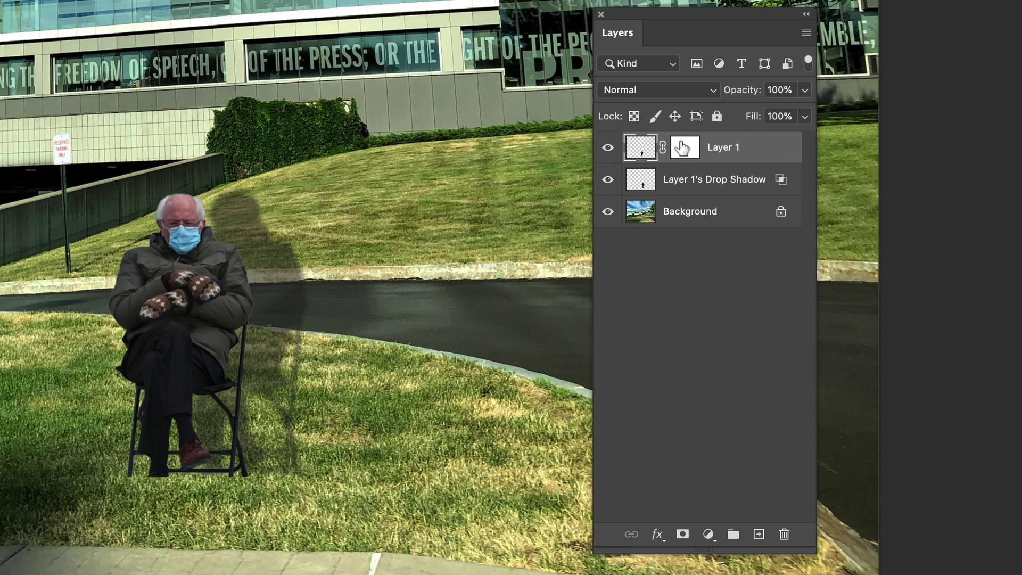
key(ctrl+z)
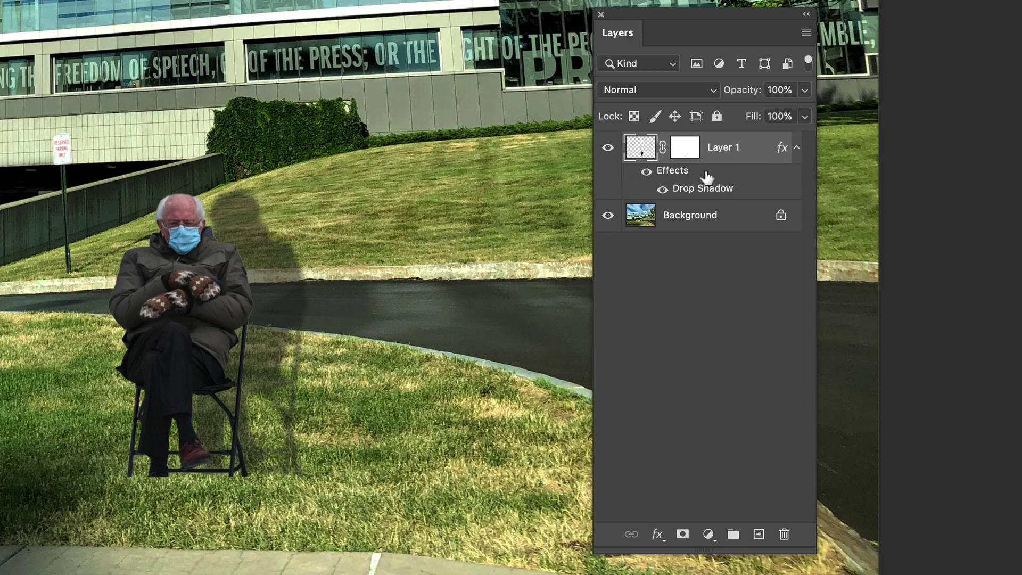
Separate Layer 1's drop shadow effect into its own layer and start a free transform on that shadow layer
double_click(762, 189)
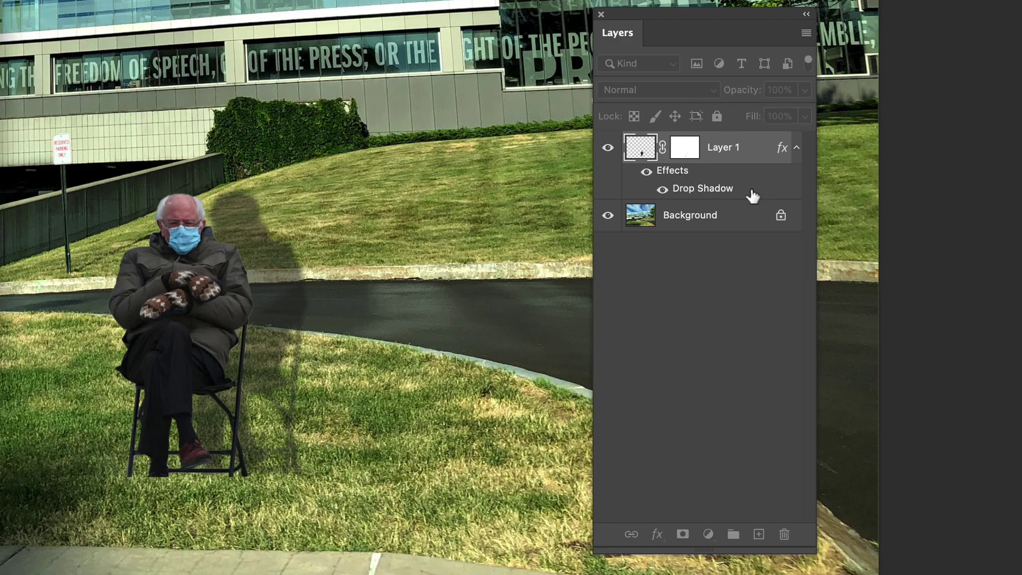
key(Return)
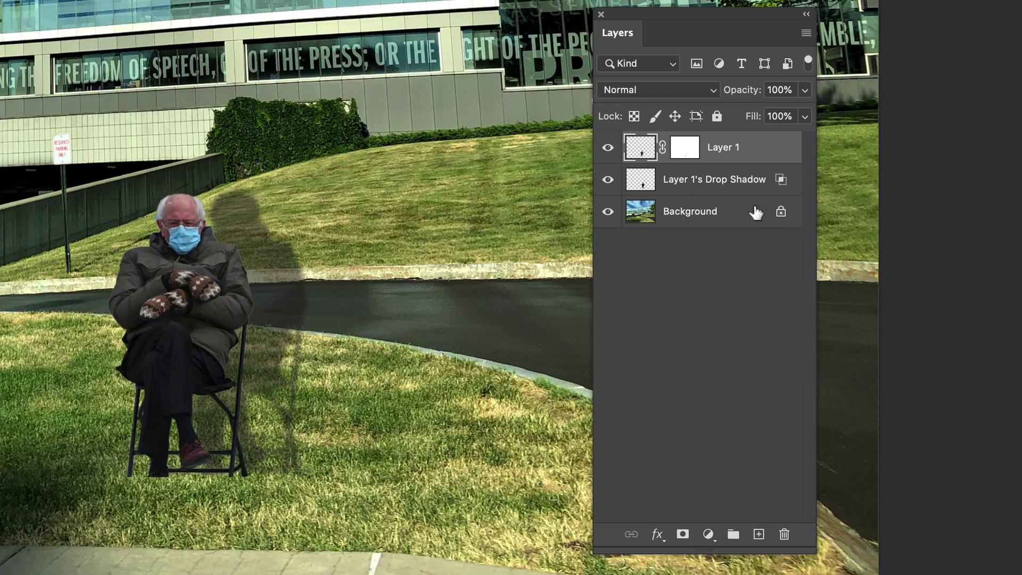
click(719, 179)
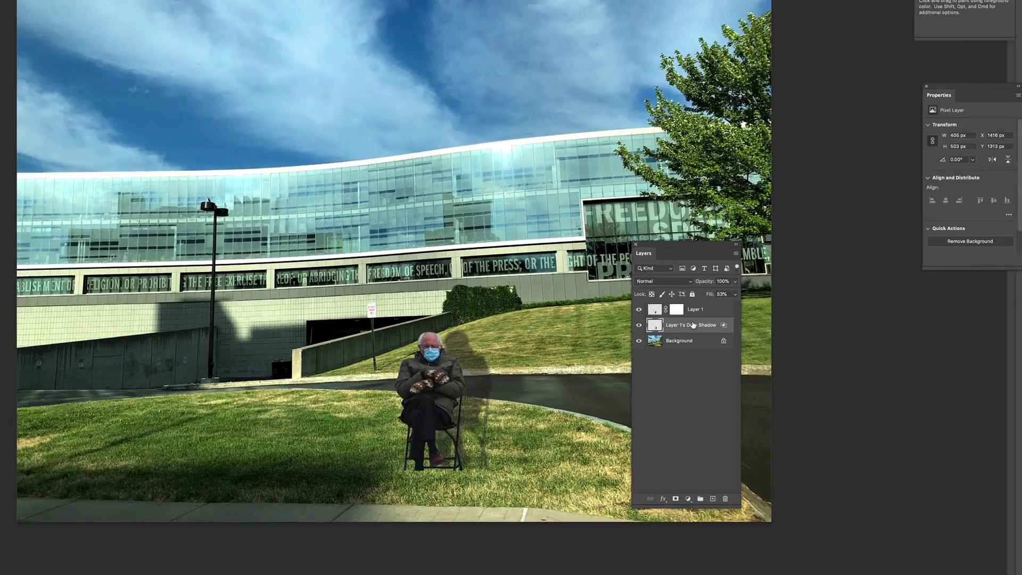
key(super+t)
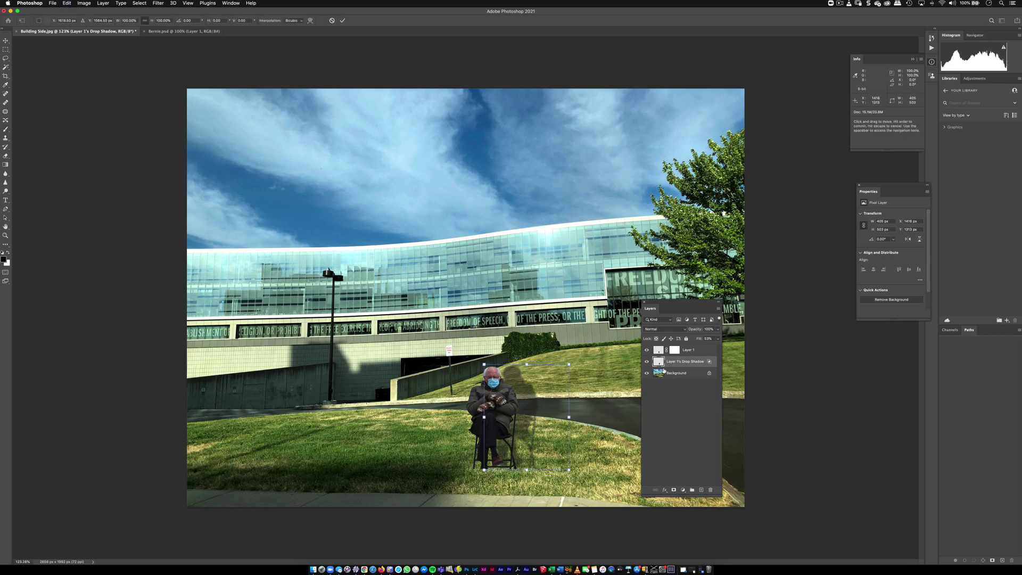
mouse_move(569, 364)
mouse_down()
mouse_move(607, 331)
mouse_move(554, 374)
mouse_move(584, 356)
mouse_move(573, 359)
mouse_up()
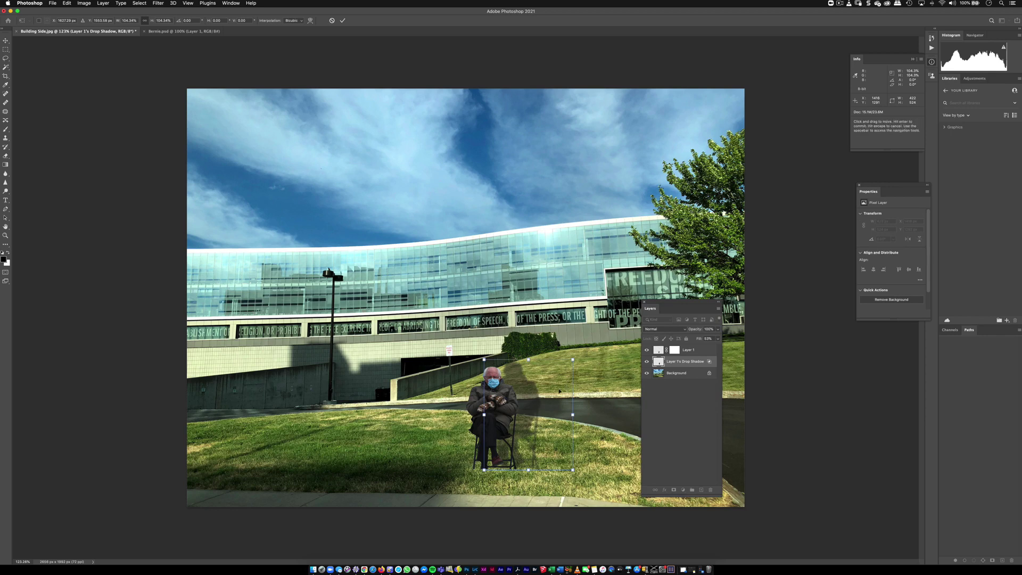
right_click(528, 400)
click(545, 396)
Apply a perspective transform to the shadow, shortening its side away from the man and narrowing its upper edge
right_click(533, 397)
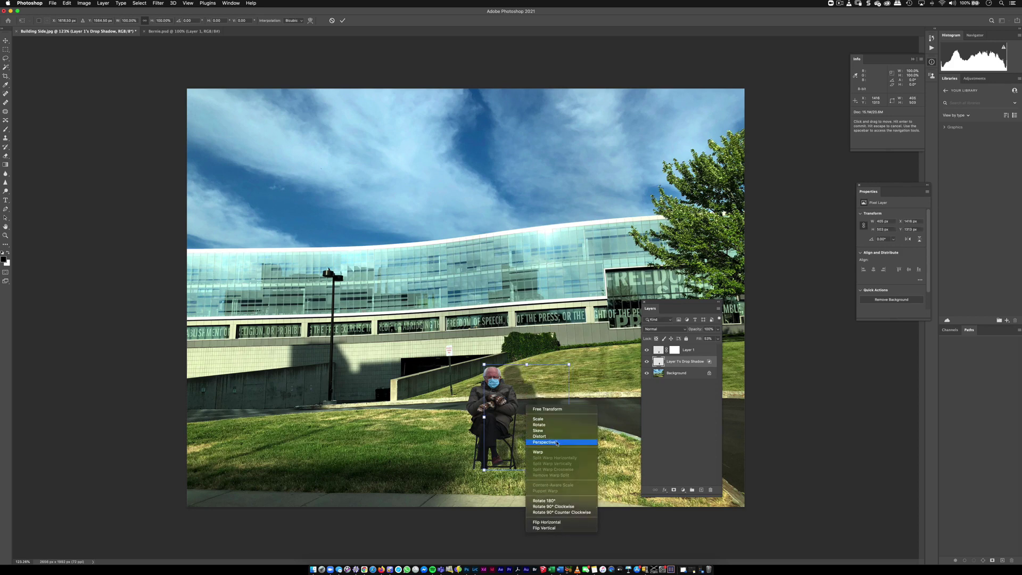
click(556, 443)
drag(569, 365, 568, 385)
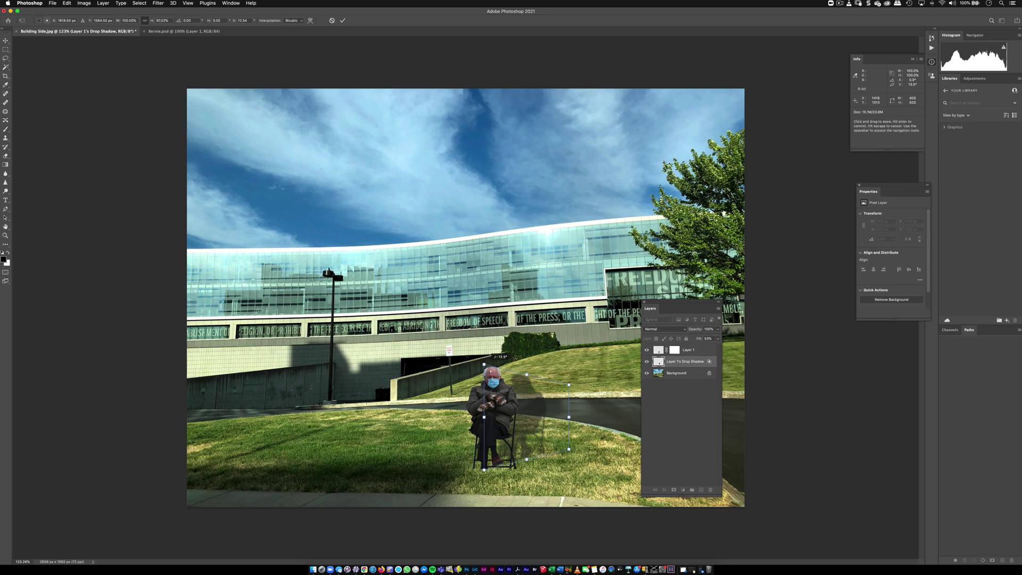
drag(490, 371, 503, 372)
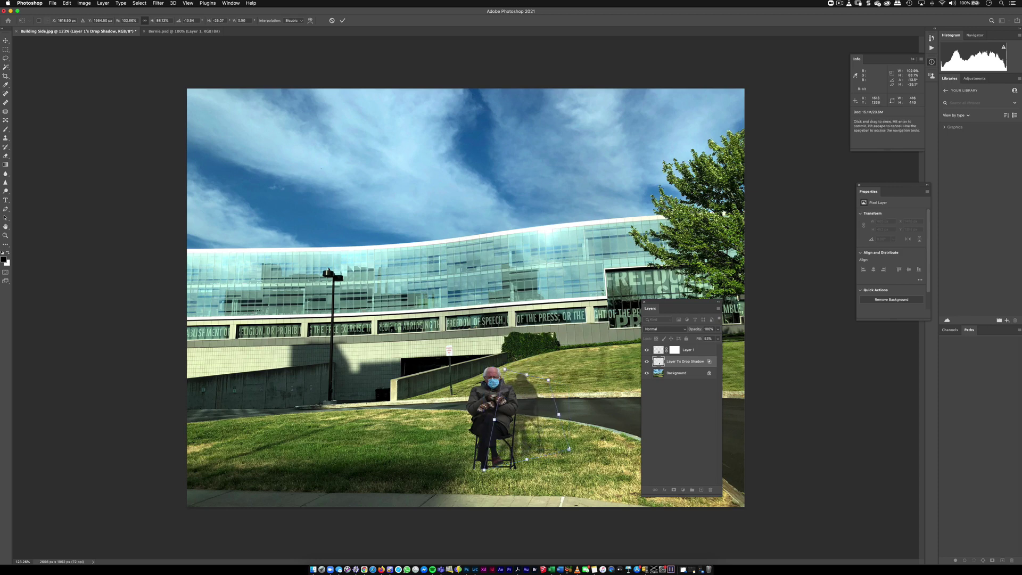
Skew the shadow so its outer lower corner drops to the level of the chair's feet and its top shifts away from the man
right_click(525, 415)
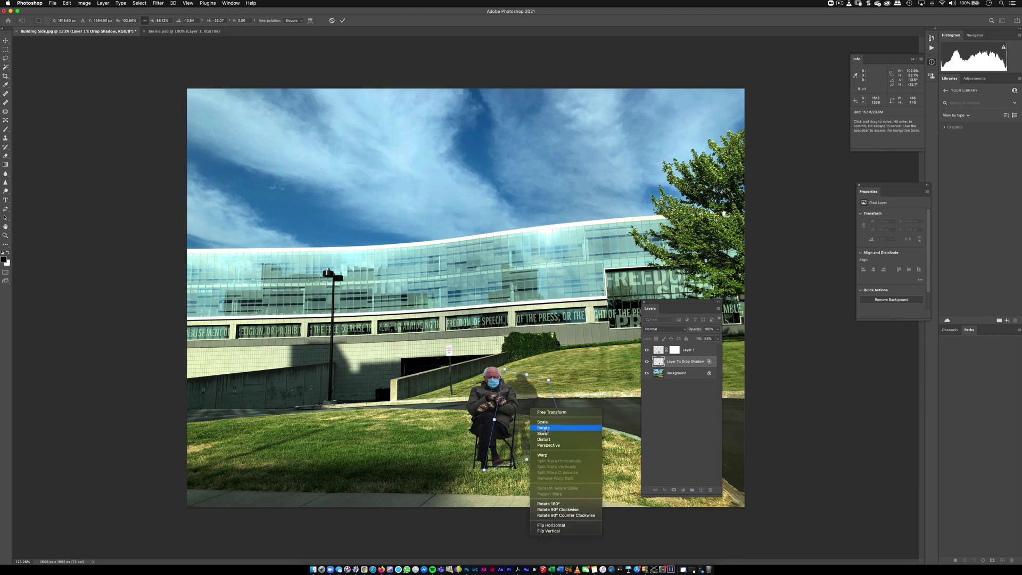
click(543, 434)
mouse_move(569, 449)
mouse_down()
mouse_move(558, 461)
mouse_move(571, 467)
mouse_up()
drag(552, 382, 560, 386)
Rotate the shadow slightly clockwise, then warp its upper corners downward and its outer lower corner in toward the man, and apply the transform
right_click(538, 404)
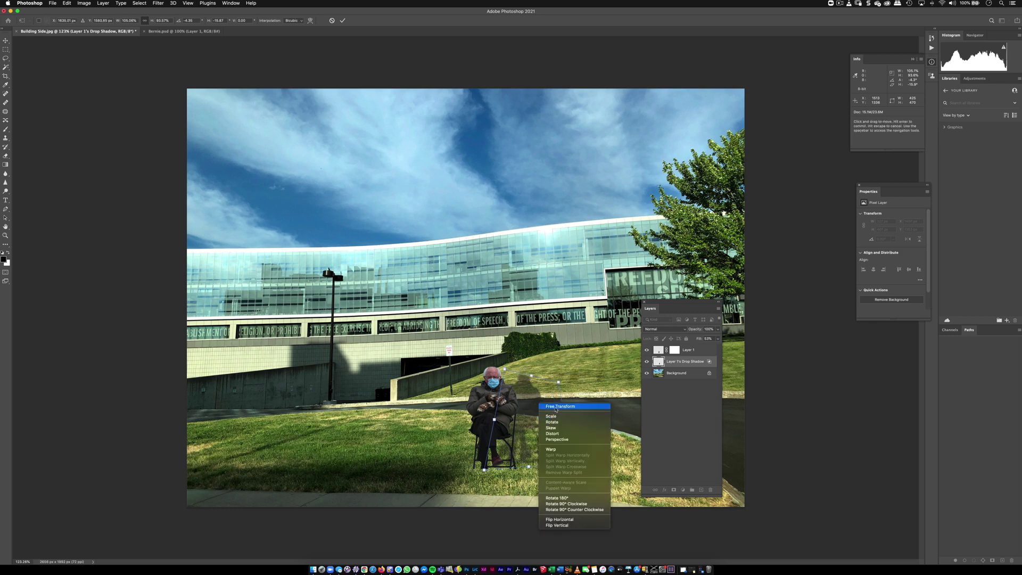
drag(569, 376, 584, 372)
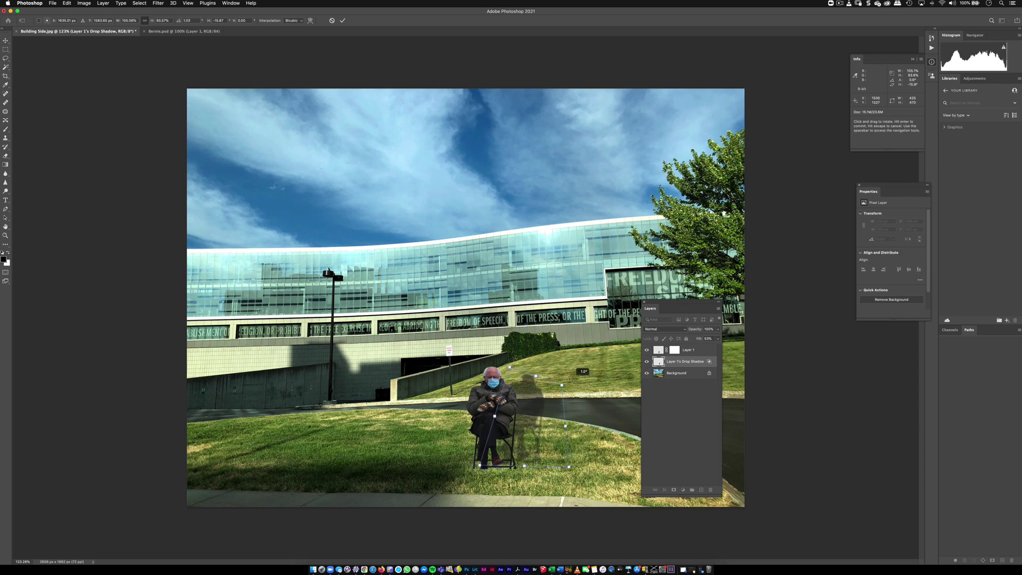
right_click(534, 410)
click(557, 457)
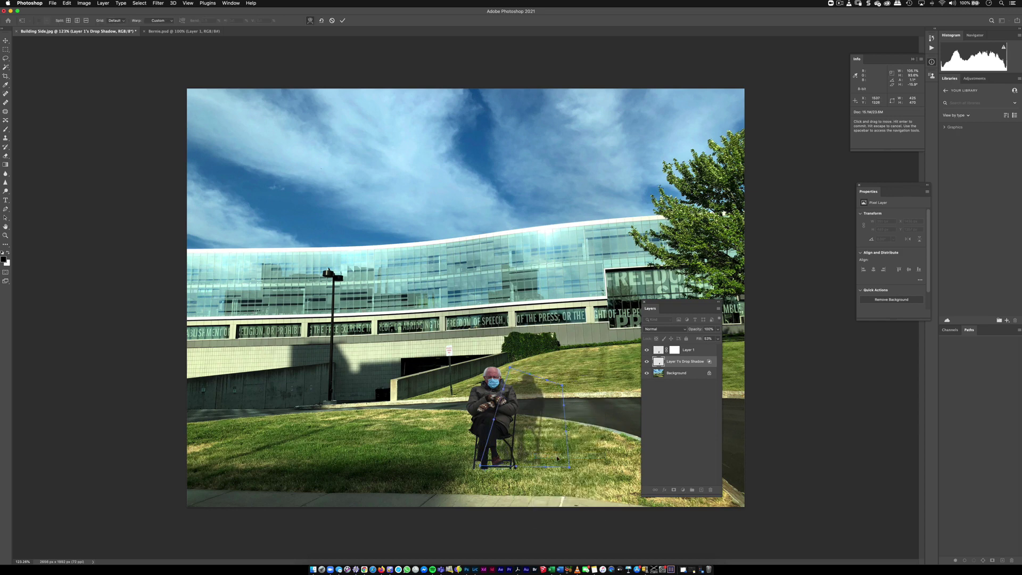
drag(562, 387, 570, 403)
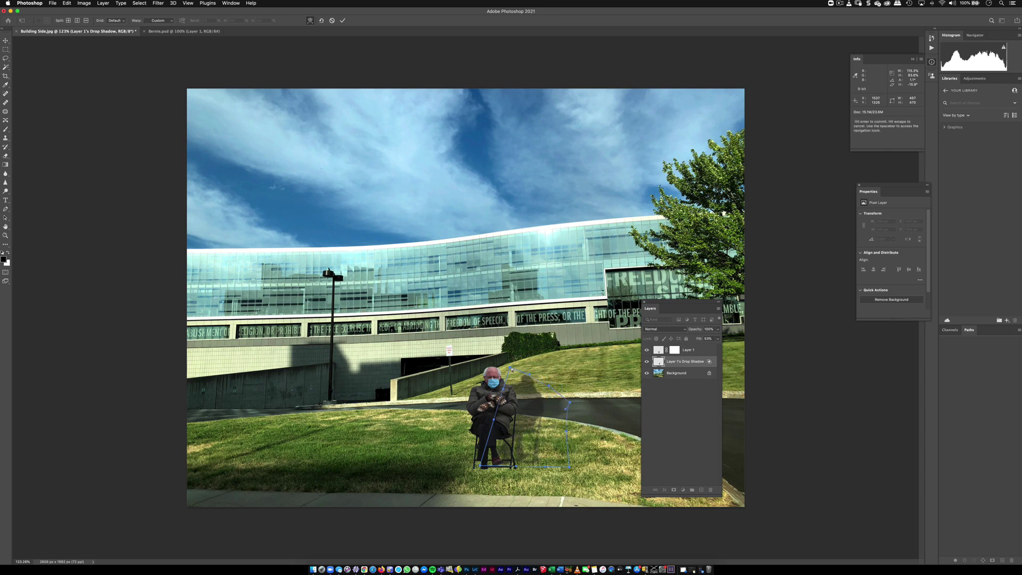
drag(510, 368, 544, 409)
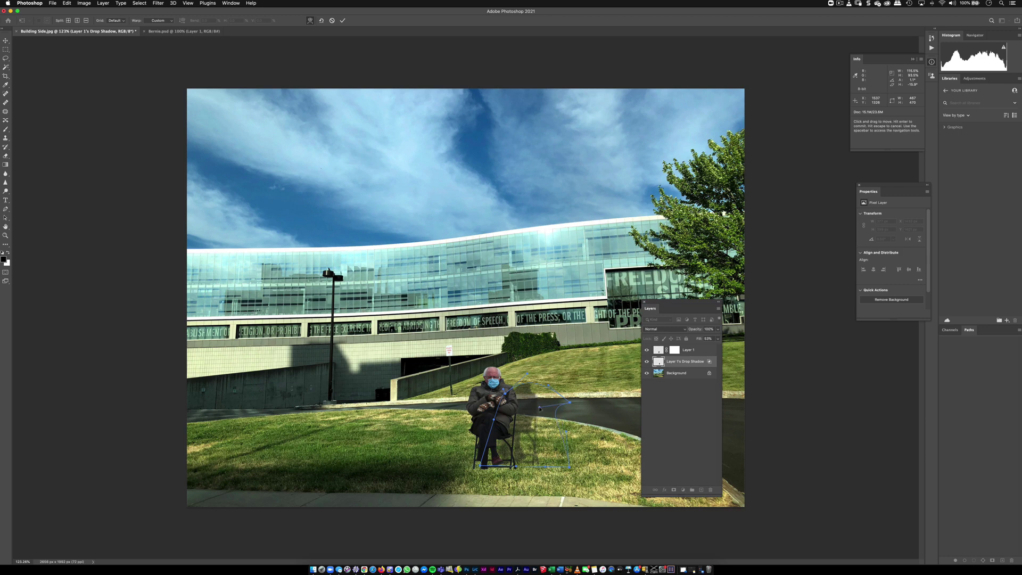
drag(571, 468, 547, 469)
key(Return)
Add a layer mask to the shadow layer and brush black at 8% flow over the shadow to soften it
key(b)
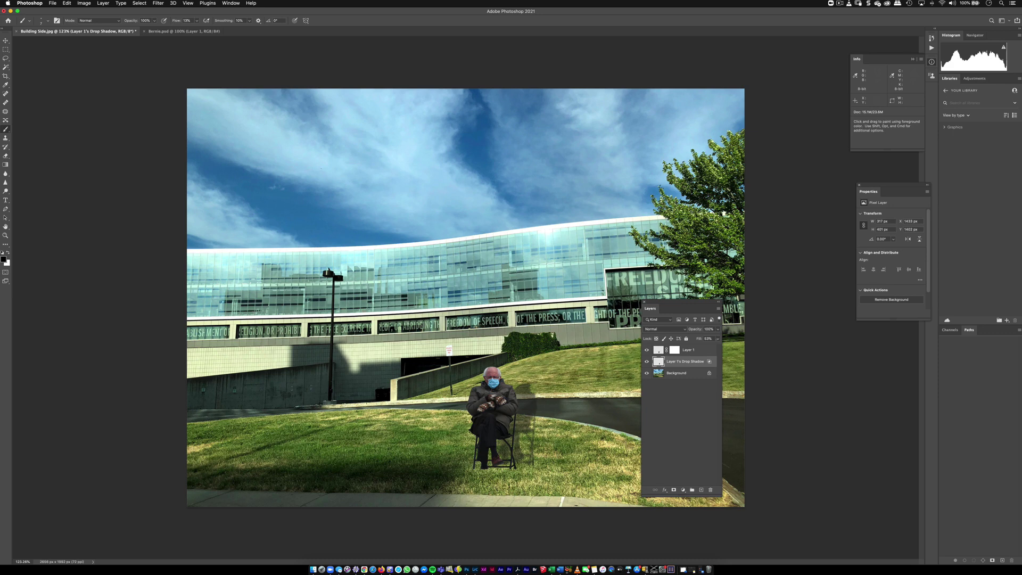
click(674, 490)
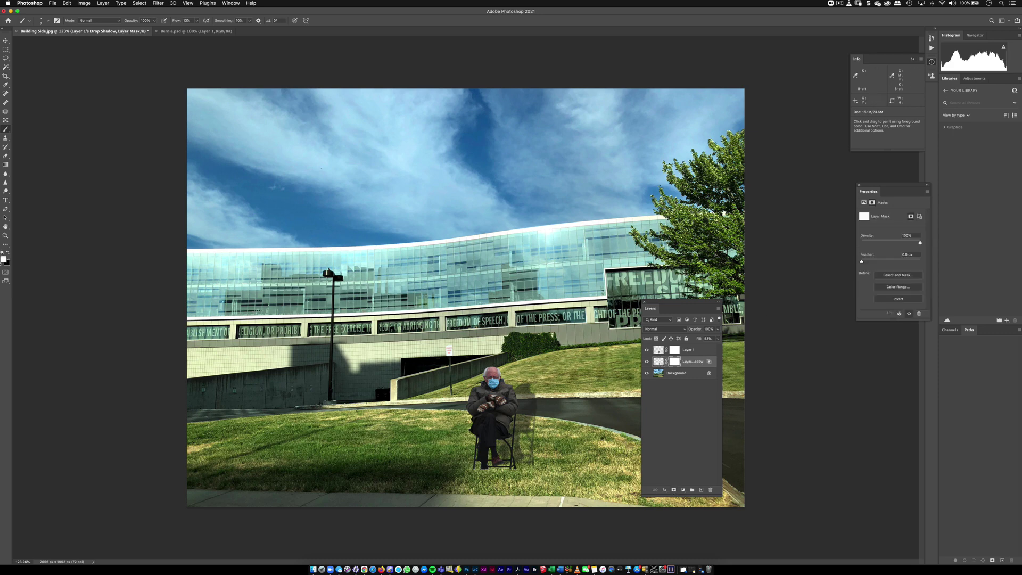
key(x)
click(196, 22)
mouse_move(468, 397)
mouse_down()
mouse_move(516, 387)
mouse_move(575, 410)
mouse_up()
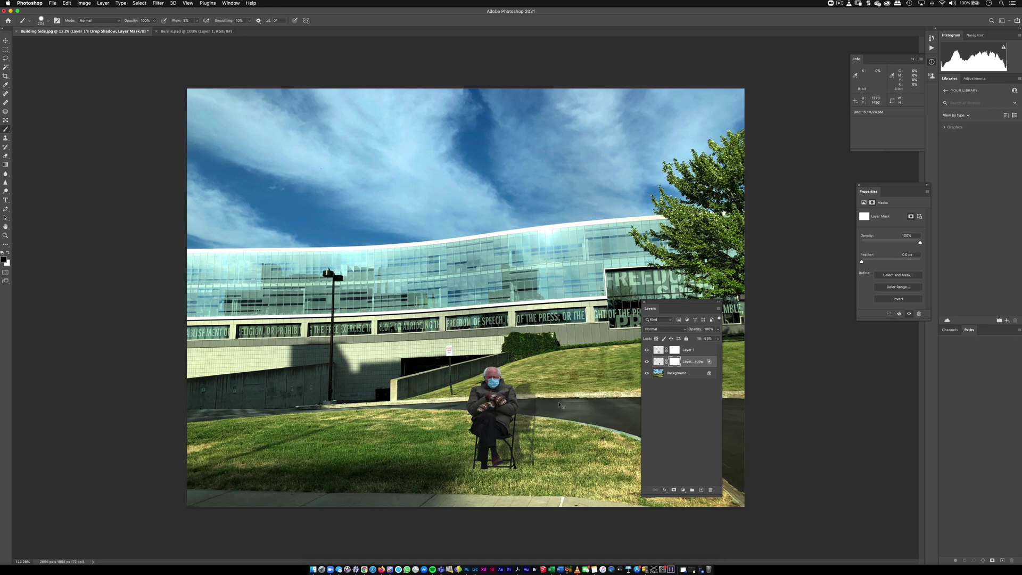
key(super+z)
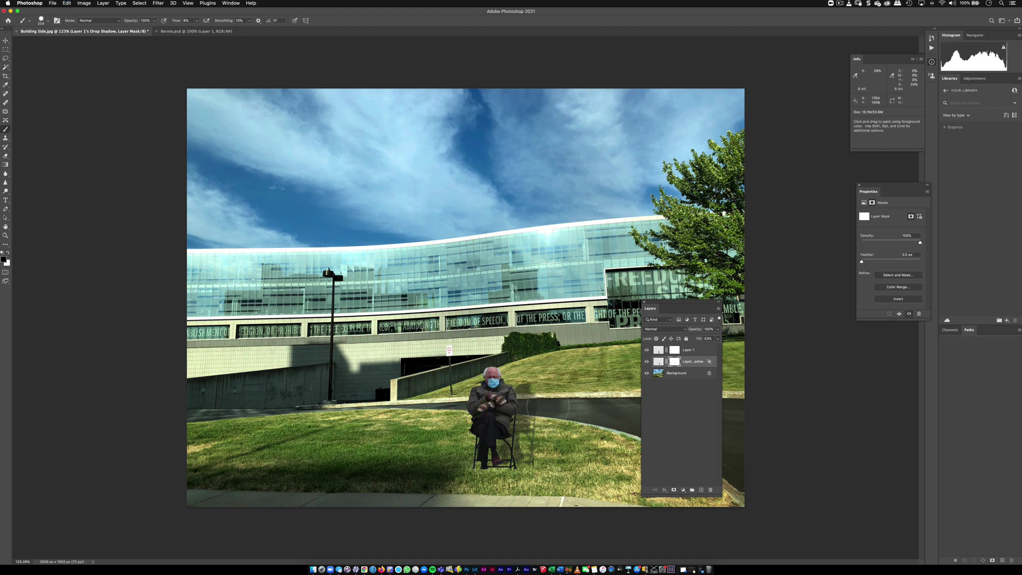
drag(529, 380, 527, 371)
Apply a perspective transform to the shadow layer's image rather than its mask, widening its upper edge, and shift it closer to the man
key(super+t)
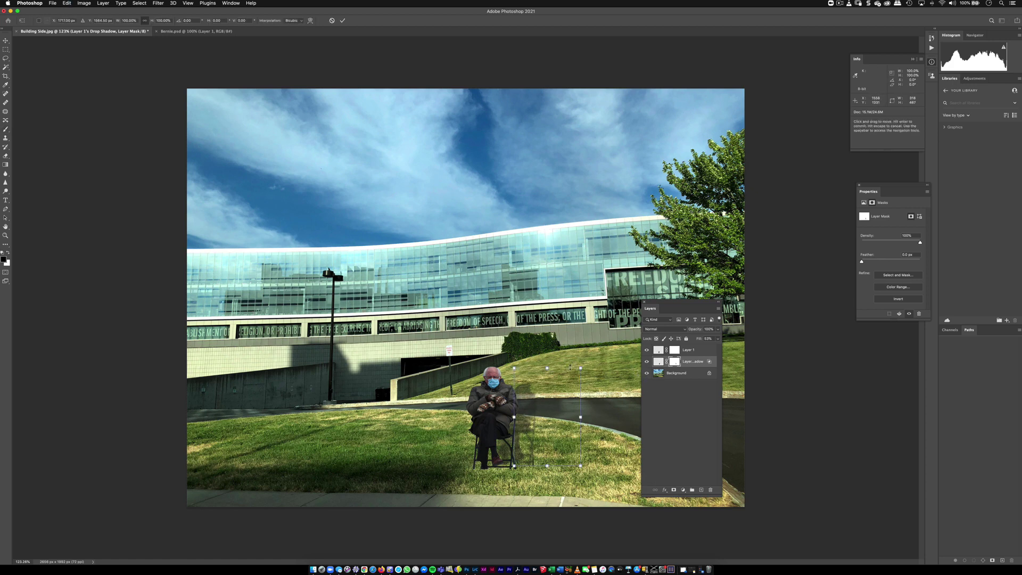
key(Escape)
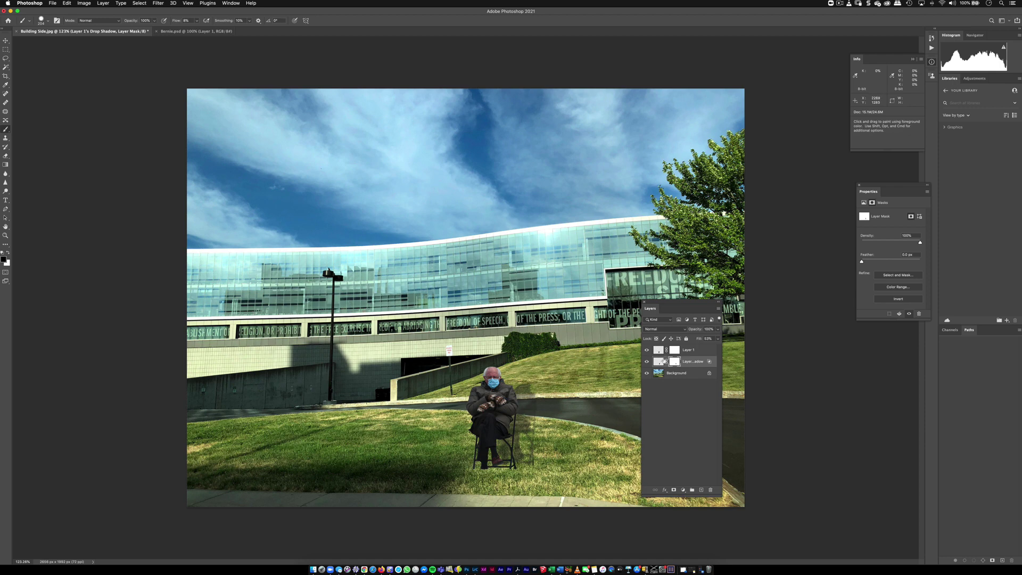
click(659, 362)
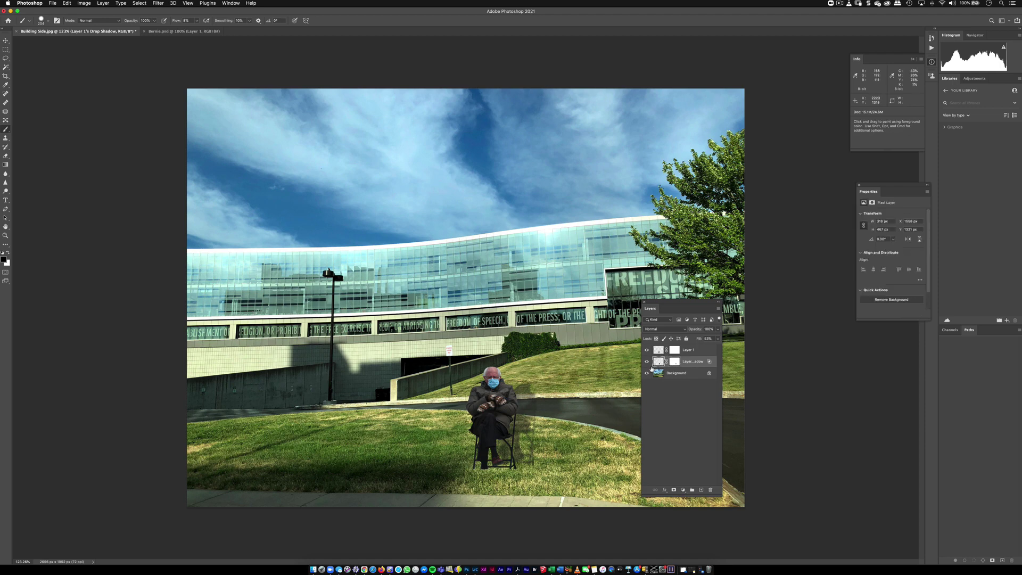
key(super+t)
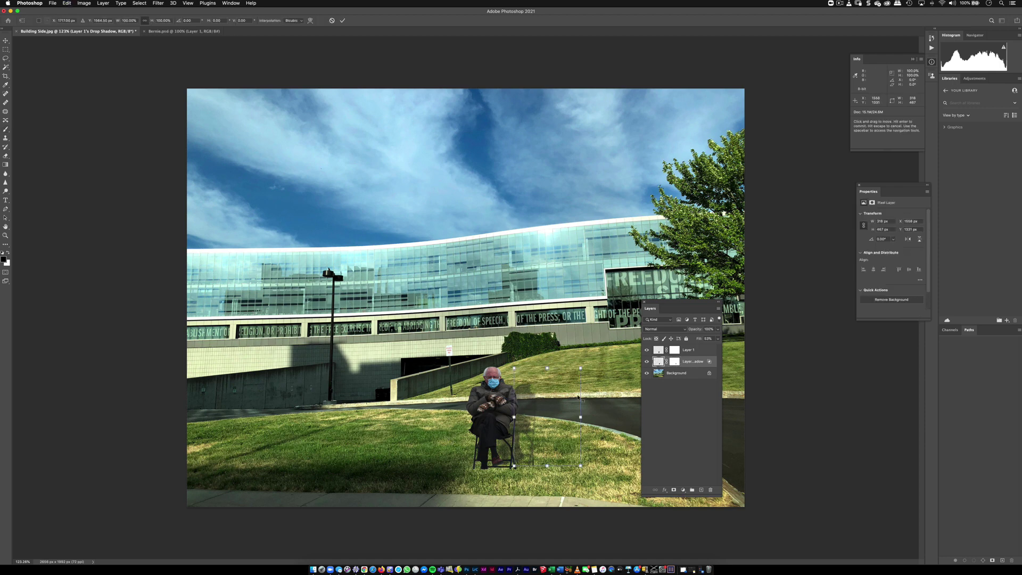
right_click(579, 395)
click(591, 431)
drag(581, 368, 507, 368)
drag(524, 430, 516, 428)
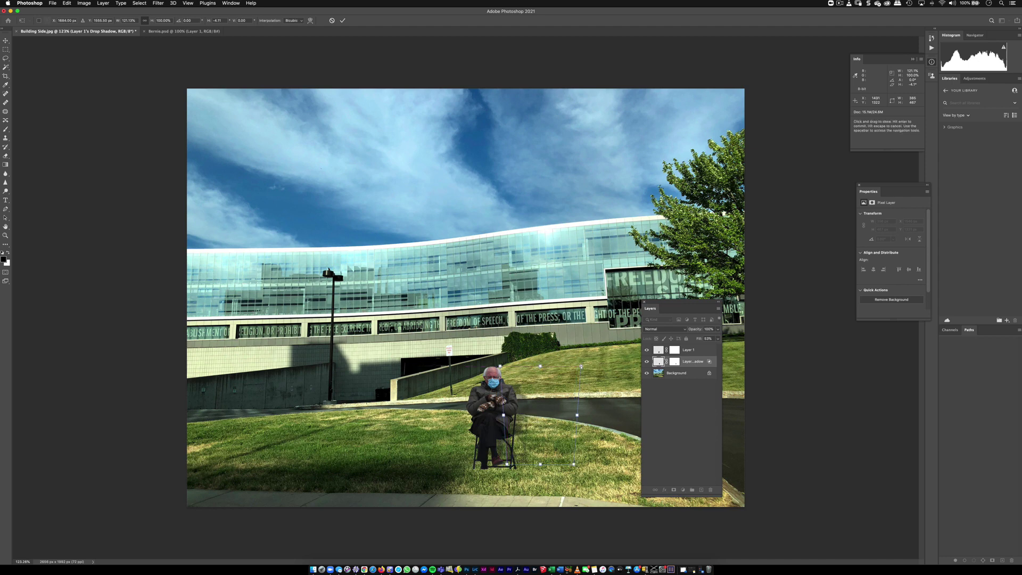
drag(581, 366, 573, 375)
key(Escape)
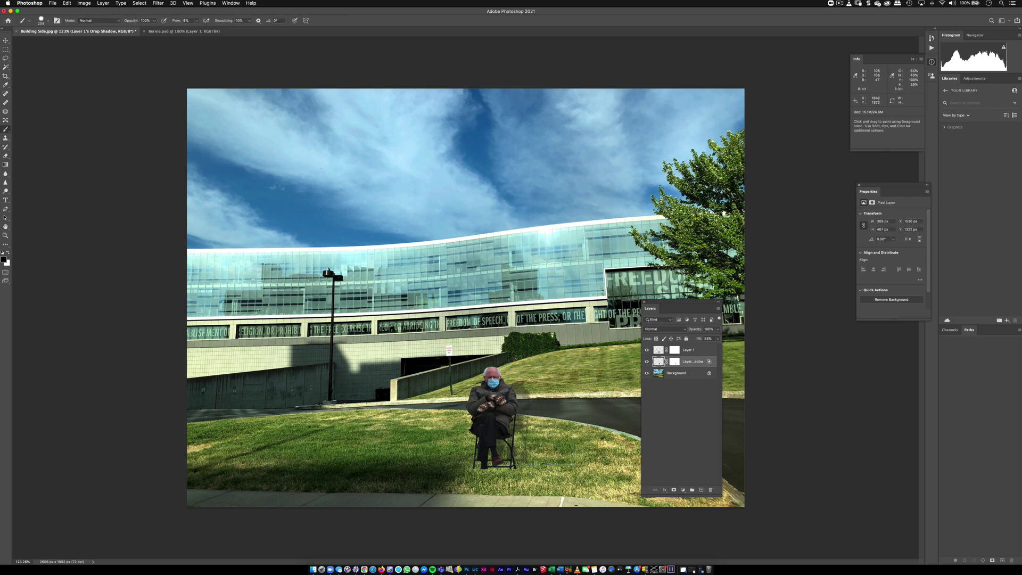
Free transform the shadow again with a slight rotation and reposition it tighter behind the seated man
key(super+t)
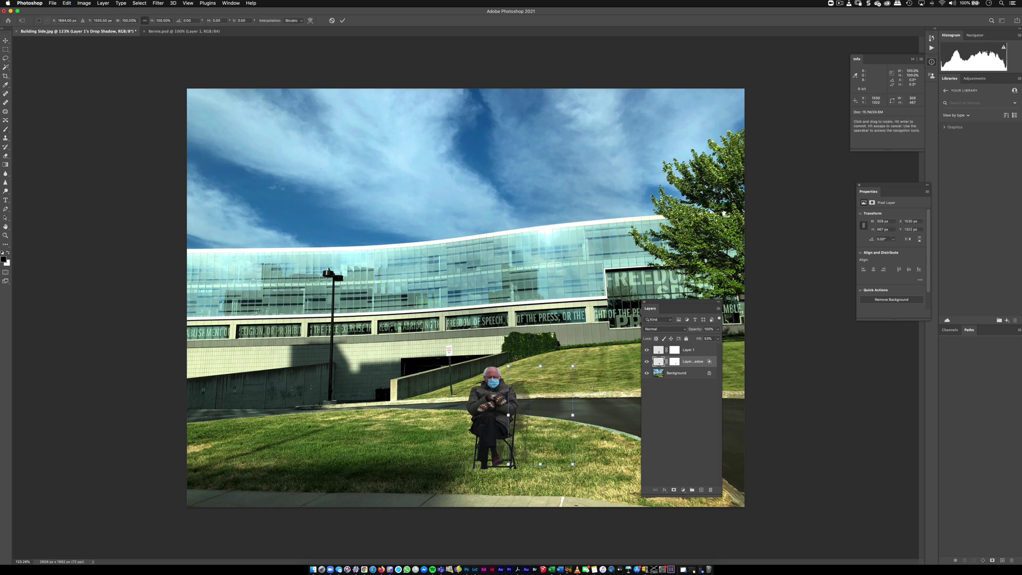
drag(592, 389, 595, 393)
drag(519, 420, 522, 402)
key(Return)
key(b)
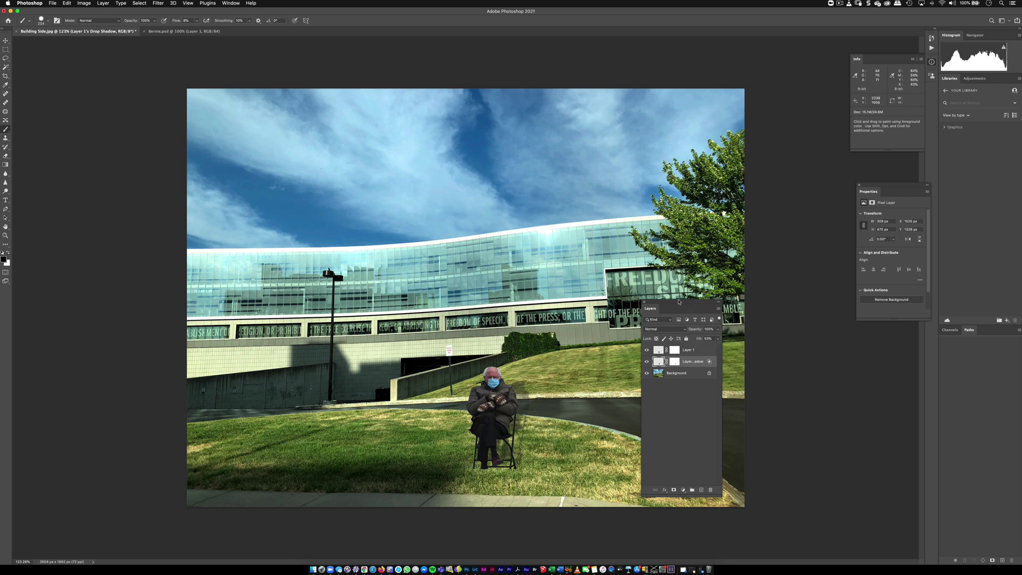
Move the Layers panel clear of the grass, make the Background layer active and choose the Lasso tool for the RESERVED PARKING ONLY sign
drag(687, 302, 519, 308)
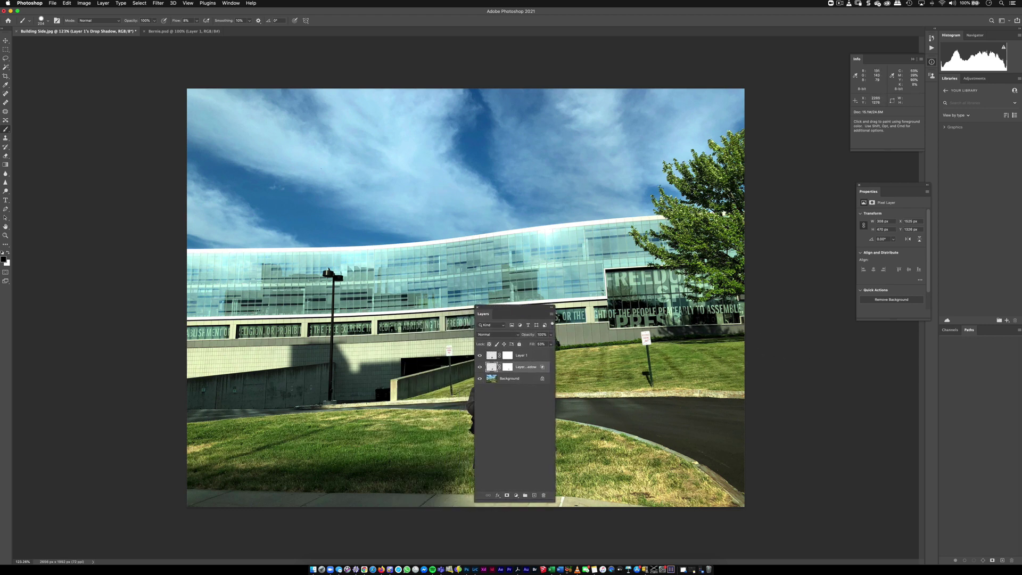
click(528, 379)
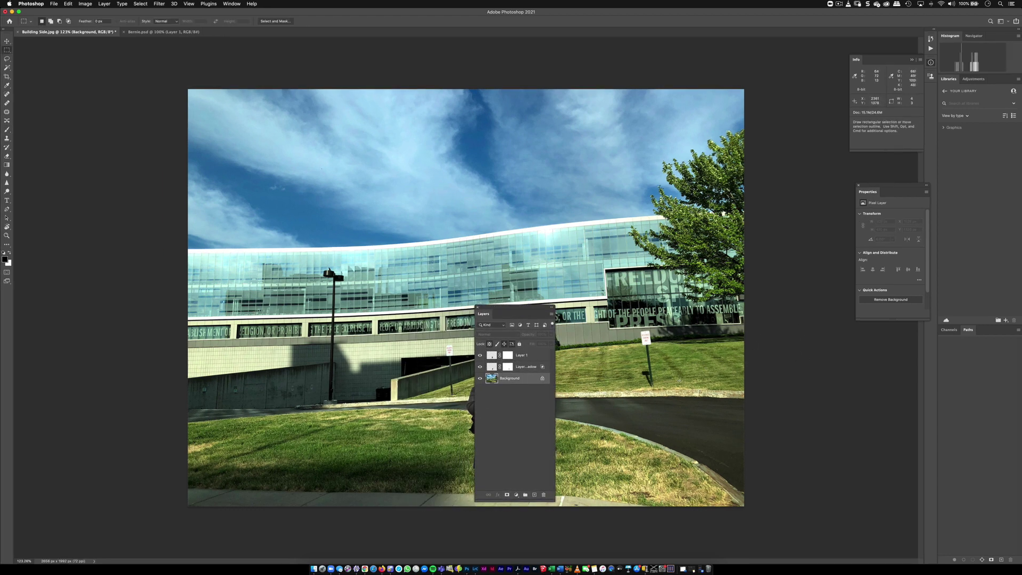
key(super+space)
drag(661, 364, 679, 360)
scroll(678, 360, up, 5)
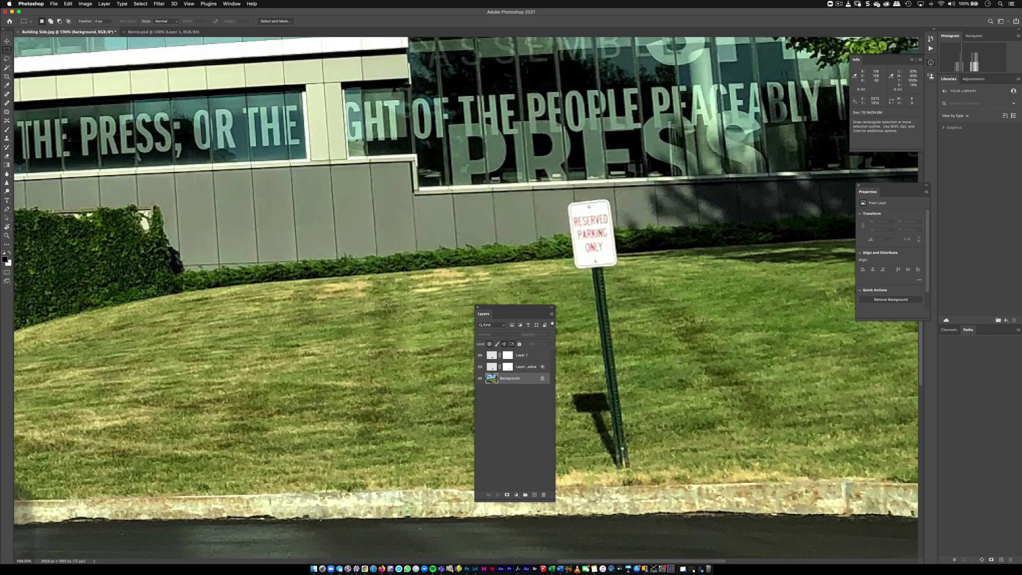
key(l)
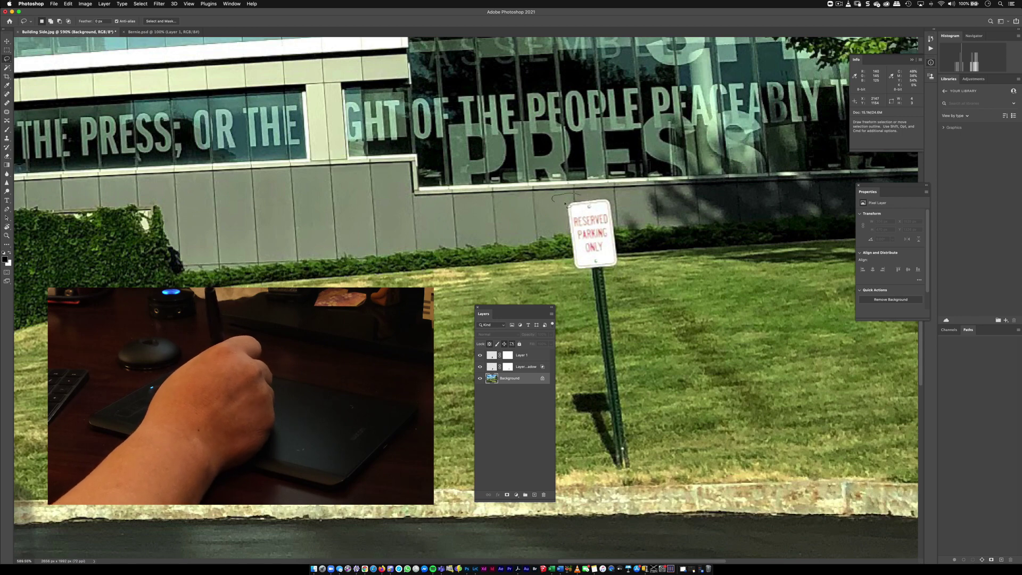
key(super+d)
mouse_move(581, 201)
mouse_down()
mouse_move(560, 213)
mouse_move(575, 269)
mouse_move(594, 294)
mouse_move(592, 336)
mouse_up()
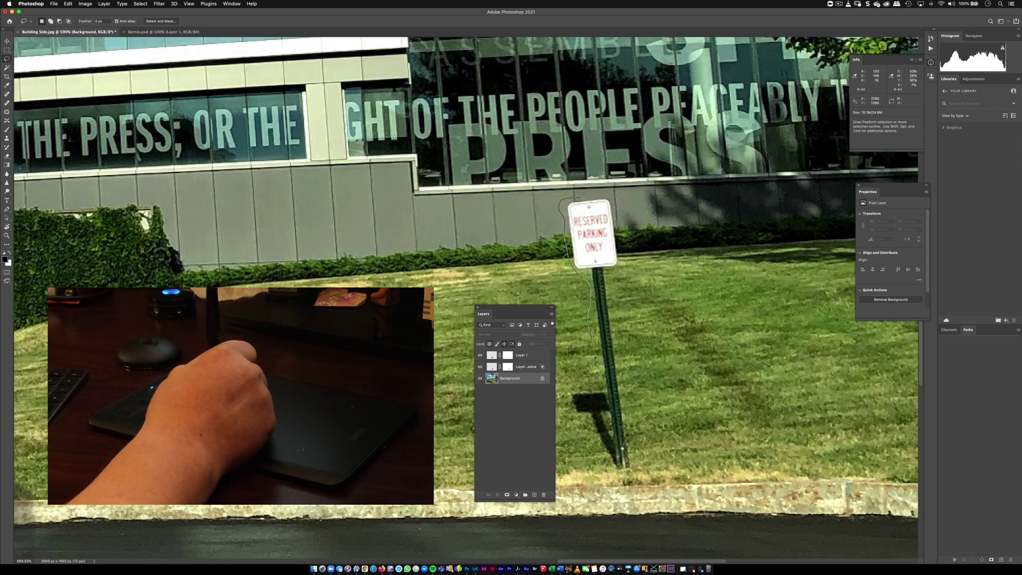
drag(606, 390, 604, 385)
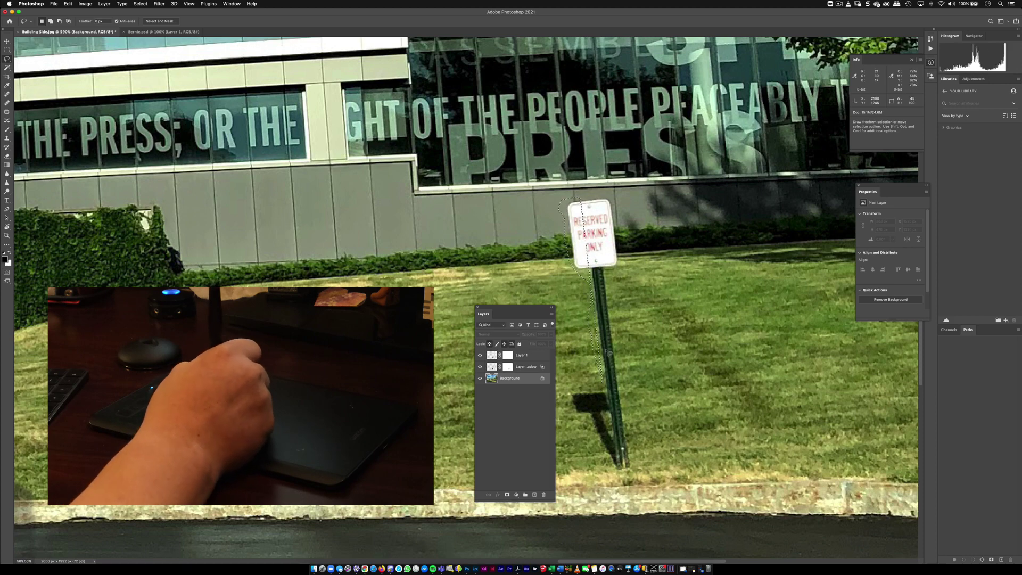
click(565, 178)
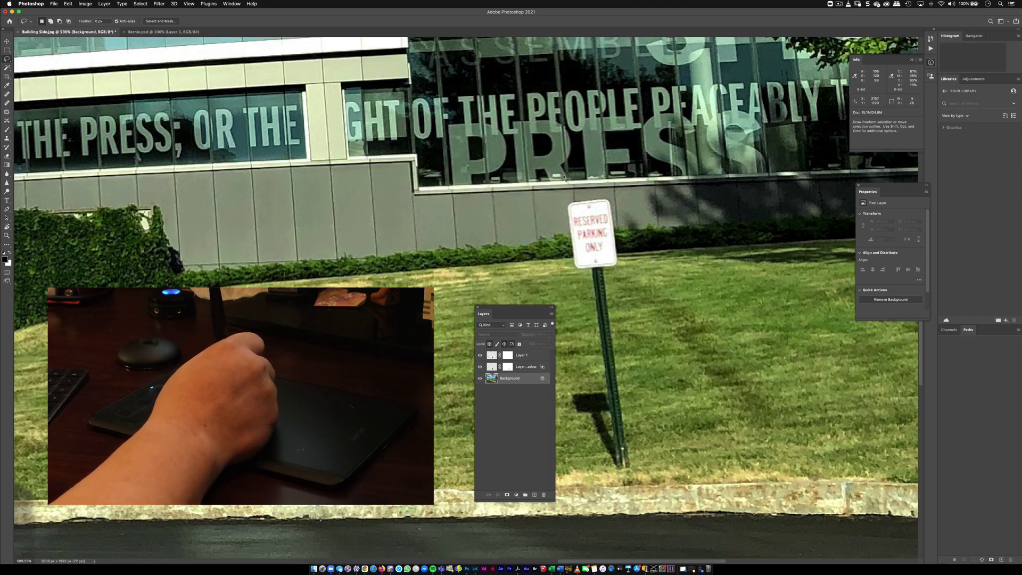
Lasso the RESERVED PARKING ONLY sign with its post and shadow, remove it with a Content-Aware fill at 100% opacity, and deselect
mouse_move(576, 197)
mouse_down()
mouse_move(567, 229)
mouse_move(577, 266)
mouse_move(587, 247)
mouse_move(570, 226)
mouse_move(566, 253)
mouse_move(595, 302)
mouse_move(585, 396)
mouse_move(573, 399)
mouse_move(615, 474)
mouse_move(637, 486)
mouse_move(657, 449)
mouse_move(620, 198)
mouse_move(576, 195)
mouse_up()
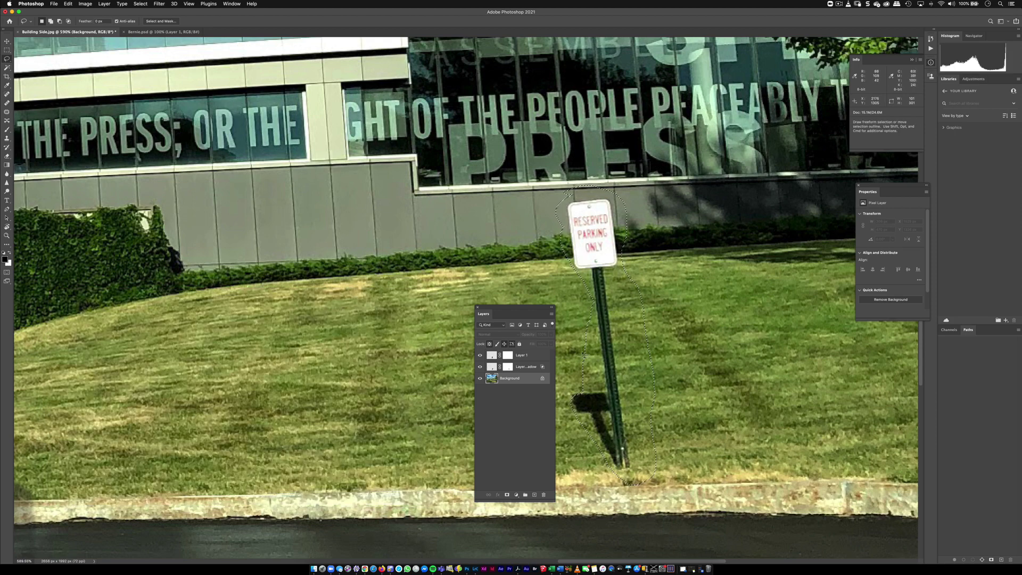
key(shift+BackSpace)
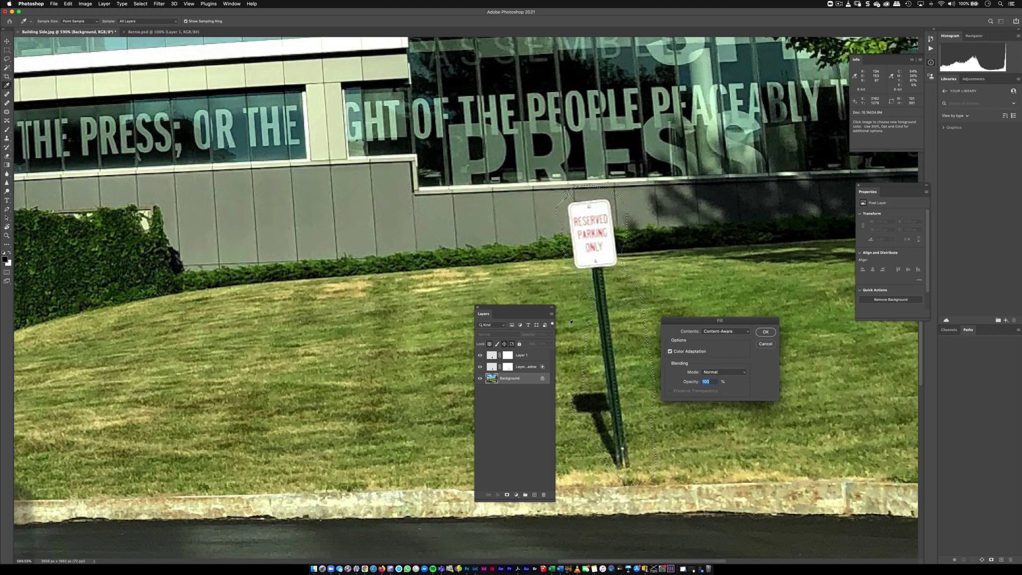
key(Return)
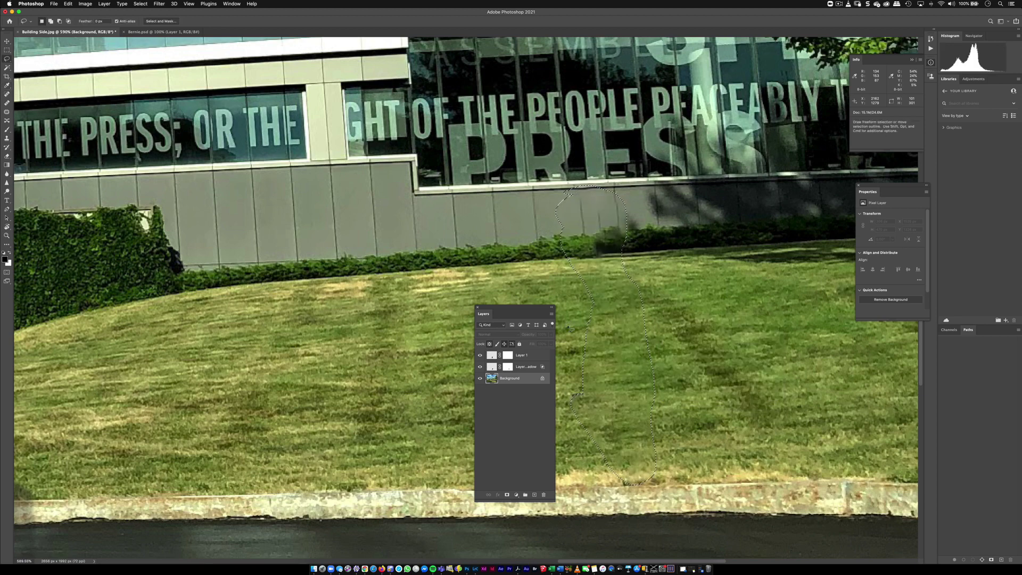
key(super+0)
key(super+d)
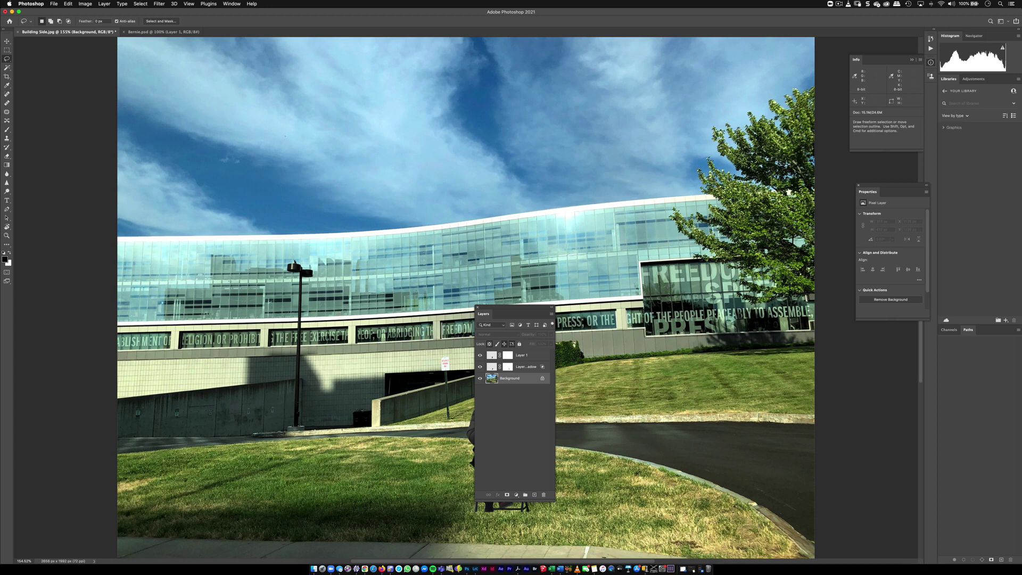
mouse_move(509, 300)
mouse_down()
mouse_move(712, 293)
mouse_move(769, 329)
mouse_up()
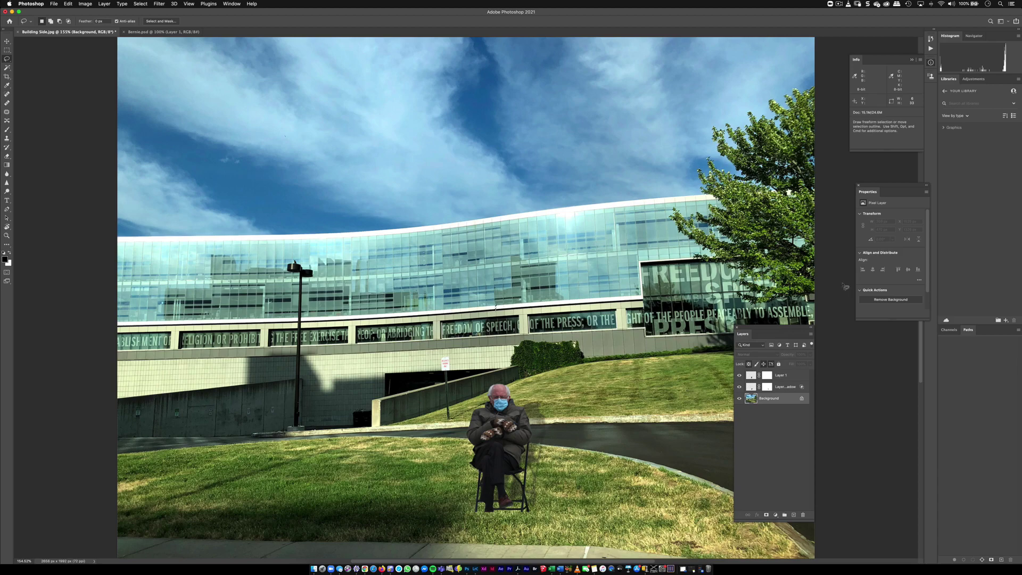